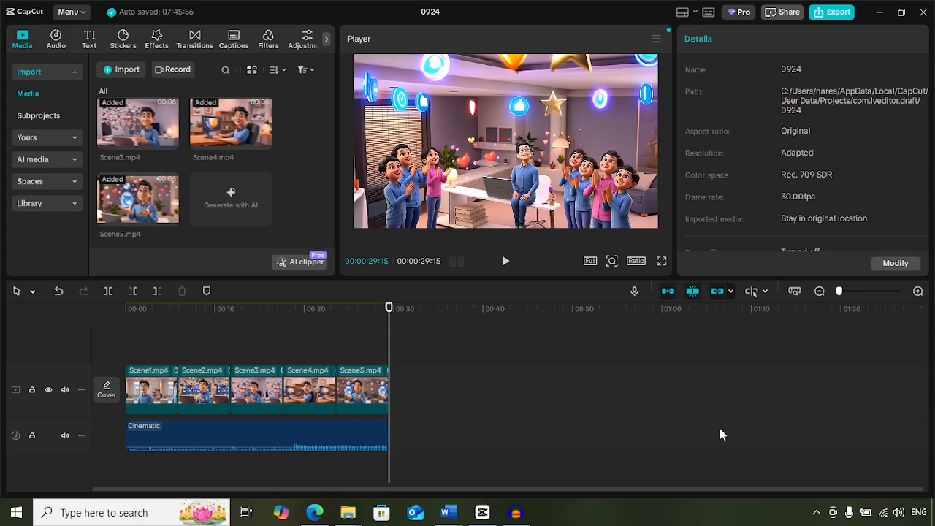
Import Voiceover.wav from the Desktop and place it at the timeline start on a new audio track below the Cinematic music.
{"action": "left_click", "coordinate": [115, 70]}
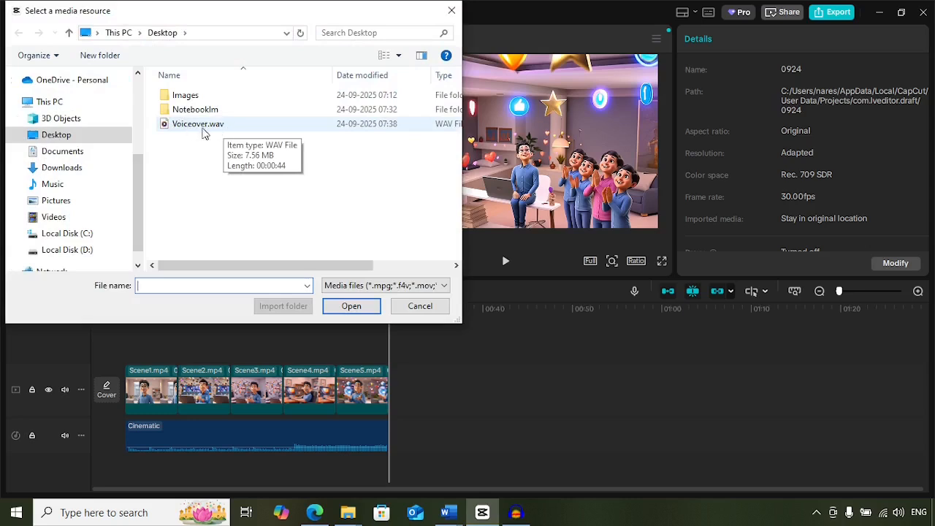
{"action": "left_click", "coordinate": [203, 125]}
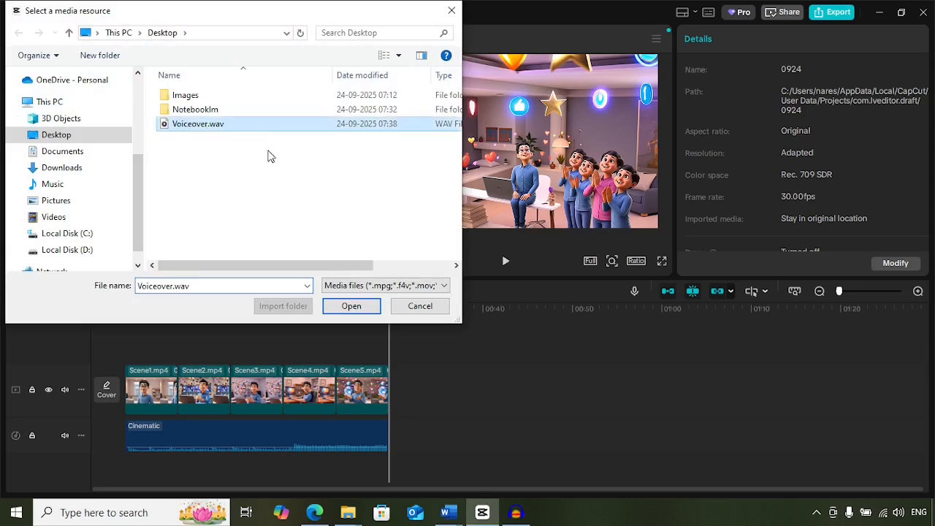
{"action": "left_click", "coordinate": [352, 306]}
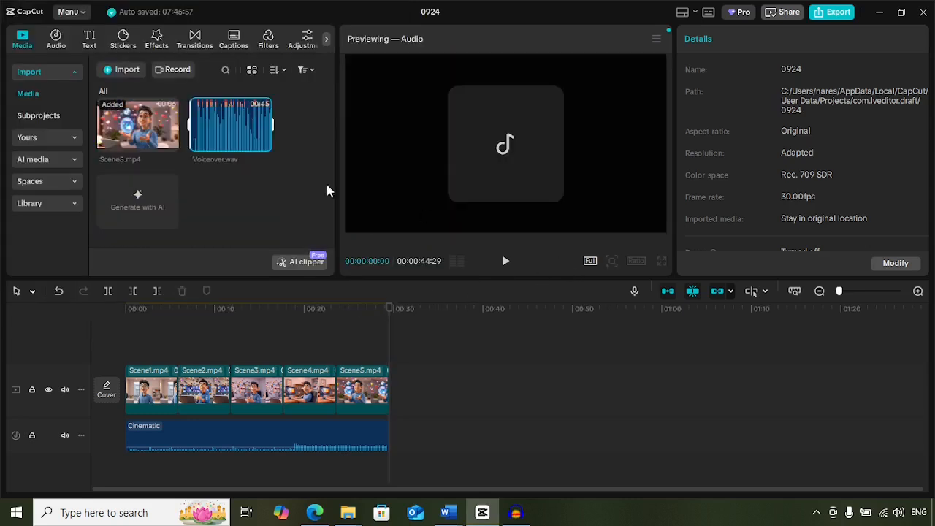
{"action": "mouse_move", "coordinate": [209, 125]}
{"action": "left_click_drag", "start_coordinate": [225, 131], "coordinate": [127, 470]}
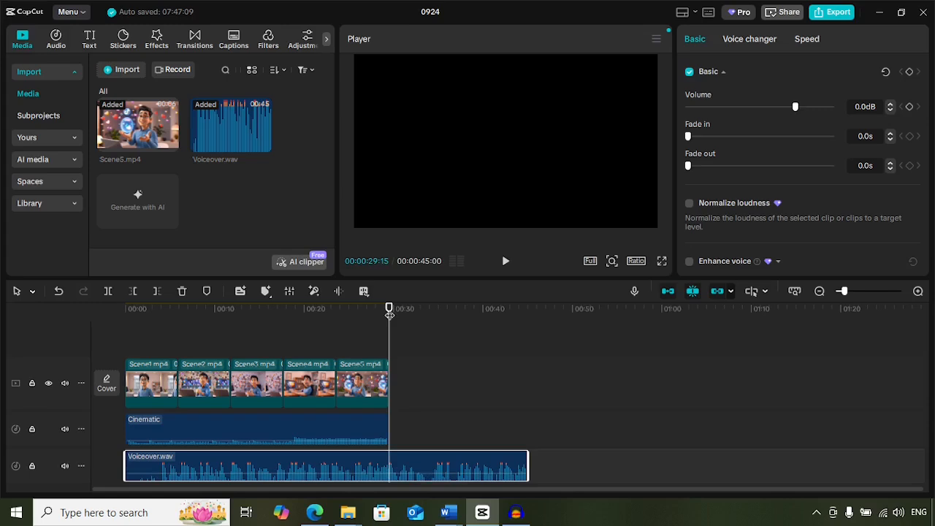
Play the timeline from the beginning to check the voiceover against the video scenes.
{"action": "left_click_drag", "start_coordinate": [390, 312], "coordinate": [125, 313]}
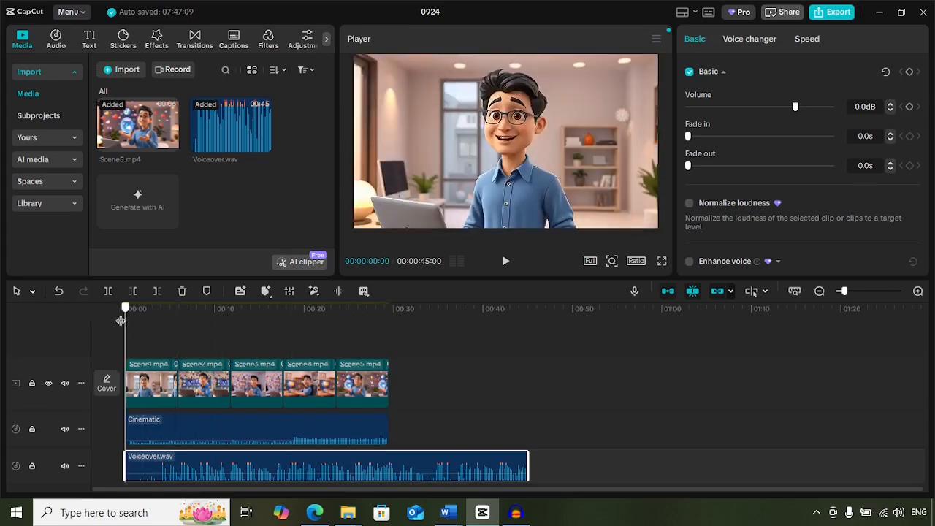
{"action": "left_click", "coordinate": [504, 265]}
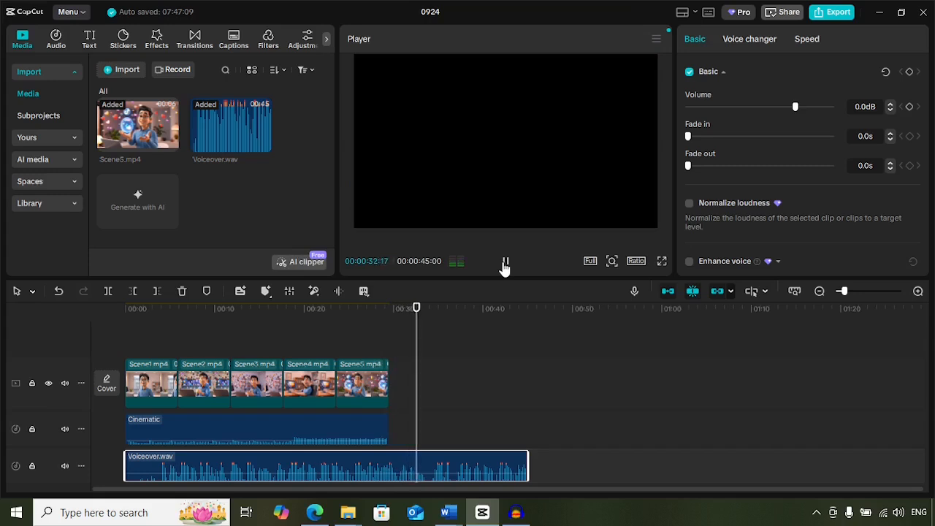
{"action": "left_click", "coordinate": [504, 263]}
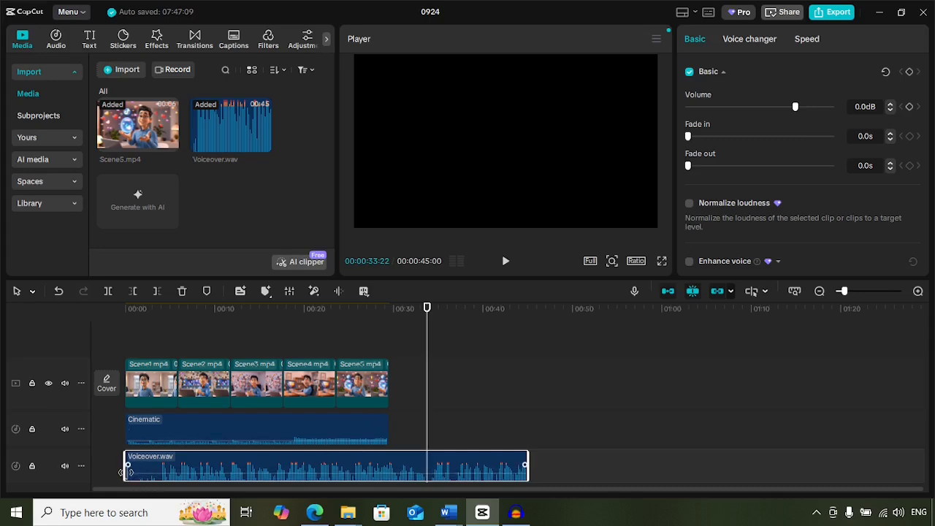
Trim about 4 seconds of silence off the voiceover's start, move the clip back to 00:00, and play the result.
{"action": "left_click_drag", "start_coordinate": [122, 472], "coordinate": [162, 471]}
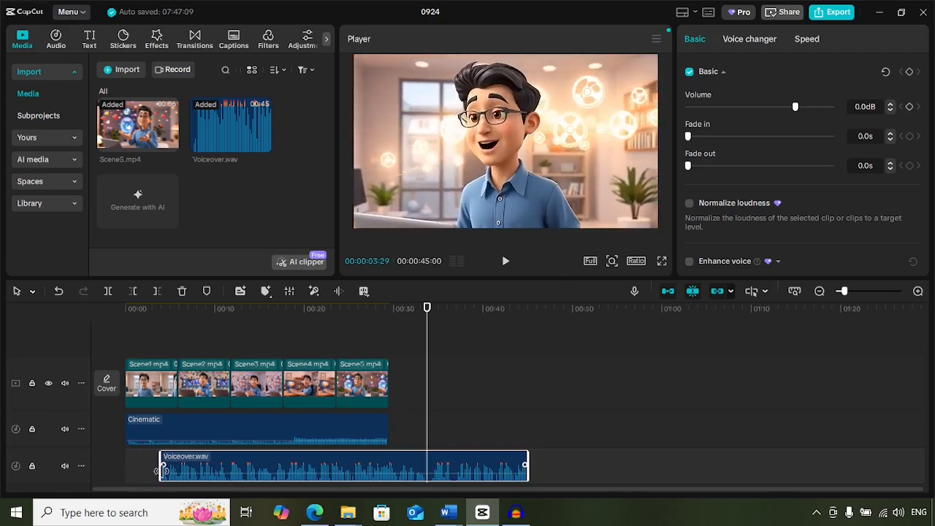
{"action": "left_click_drag", "start_coordinate": [280, 472], "coordinate": [245, 470]}
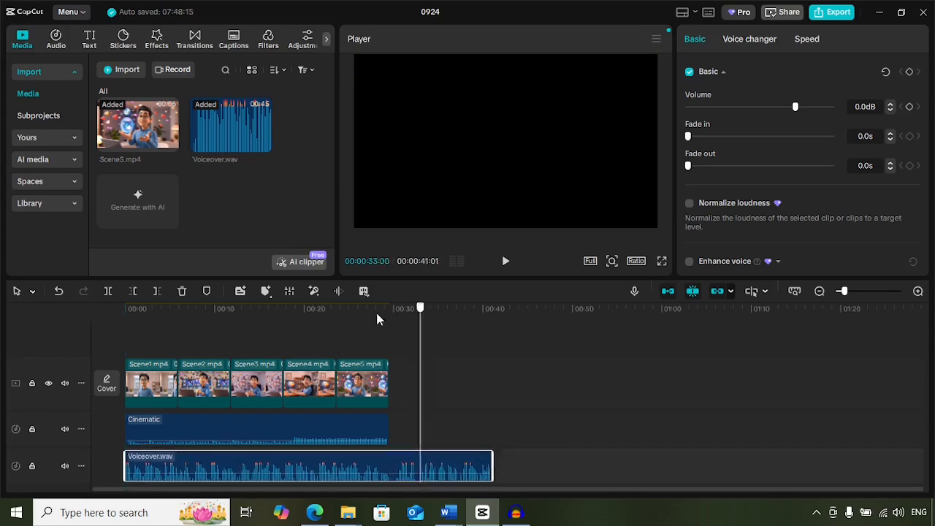
{"action": "left_click_drag", "start_coordinate": [375, 311], "coordinate": [54, 321]}
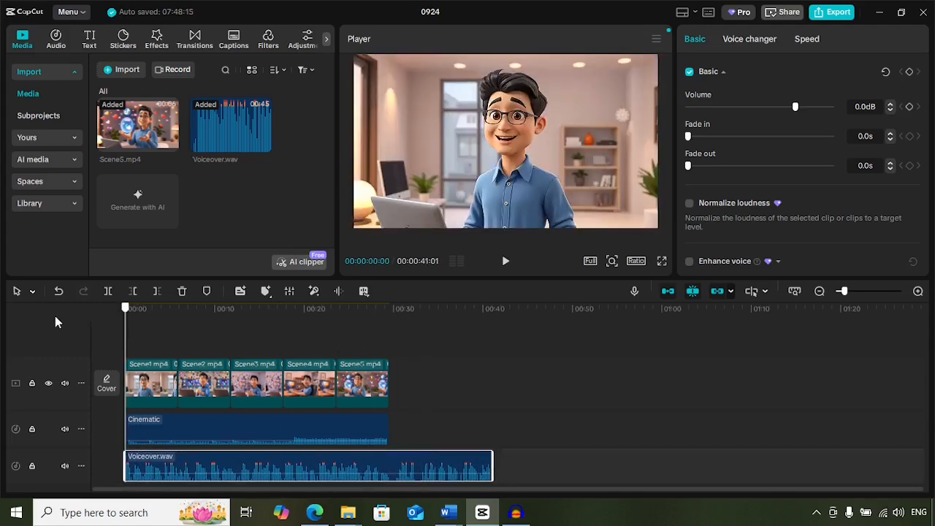
{"action": "left_click", "coordinate": [505, 261]}
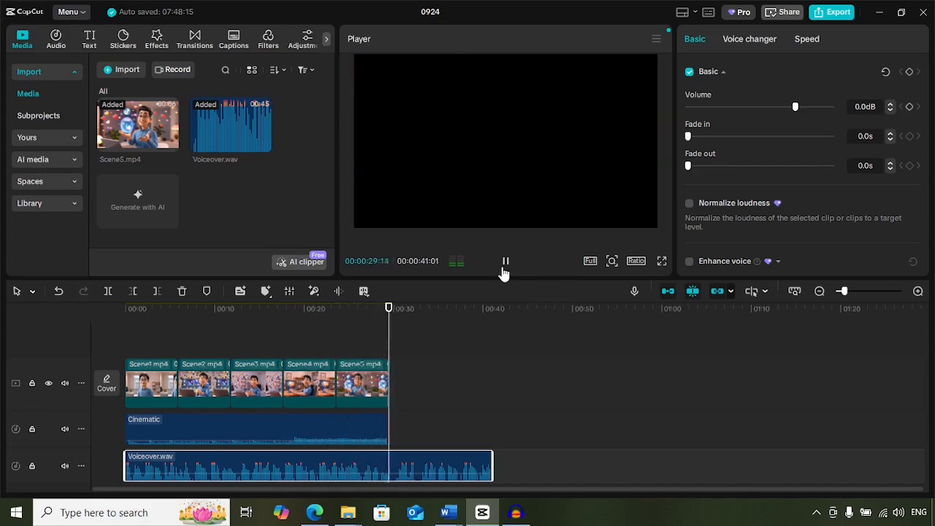
{"action": "left_click", "coordinate": [504, 270]}
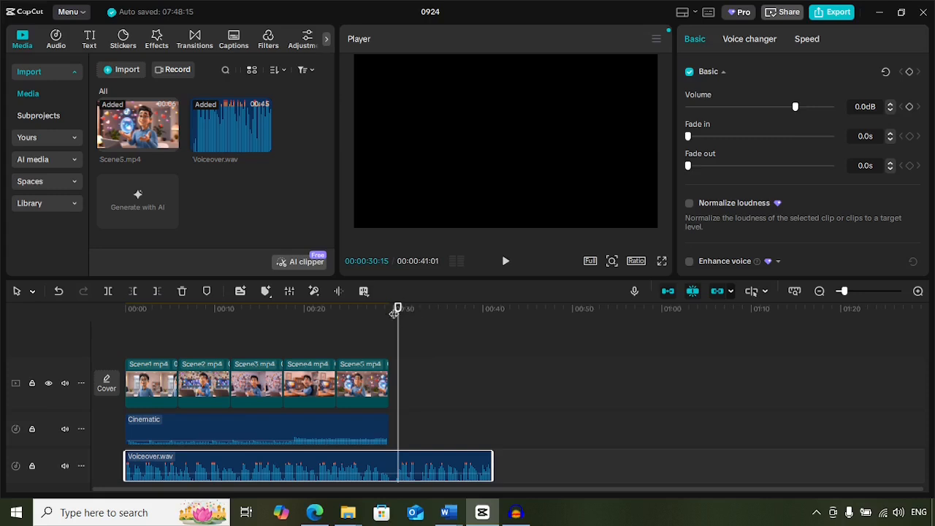
Trim the voiceover's end to match the end of Scene5.mp4 at 00:00:29:15 and play back the last five seconds.
{"action": "left_click_drag", "start_coordinate": [397, 311], "coordinate": [389, 310]}
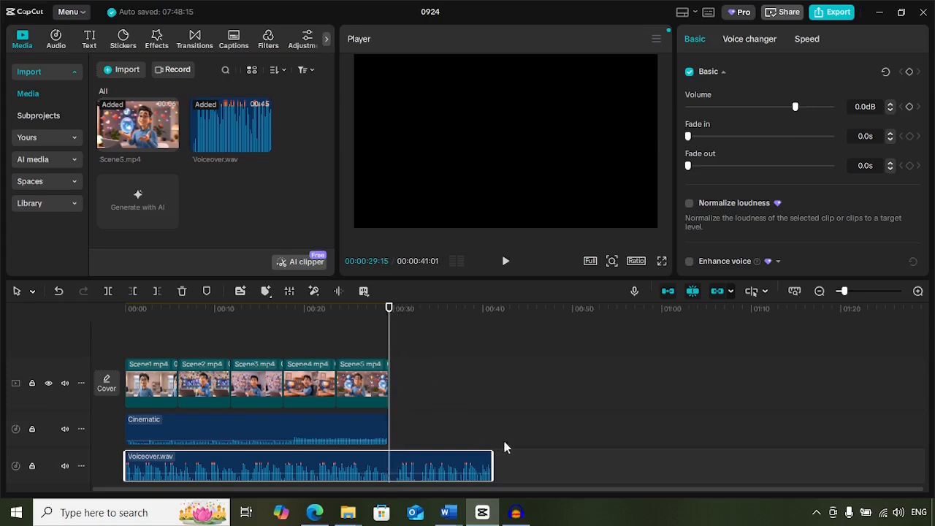
{"action": "left_click_drag", "start_coordinate": [493, 471], "coordinate": [390, 475]}
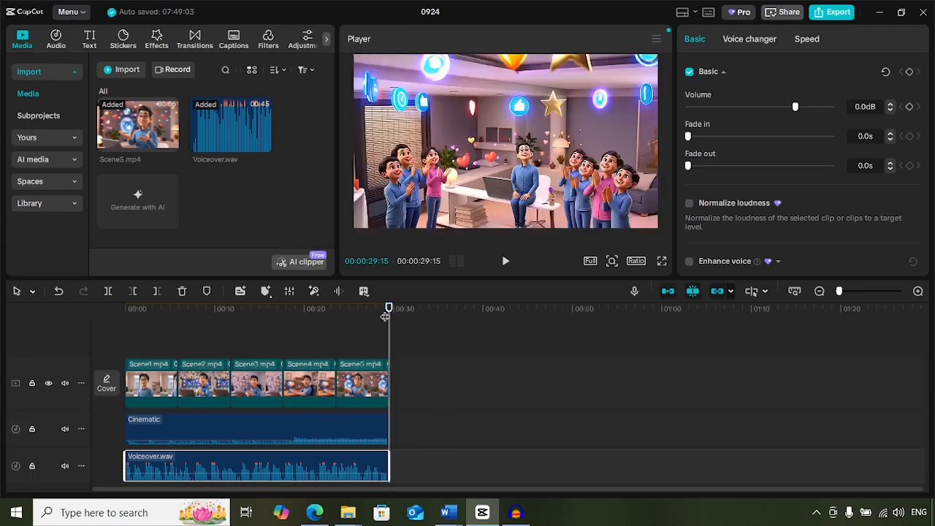
{"action": "left_click_drag", "start_coordinate": [388, 310], "coordinate": [344, 311]}
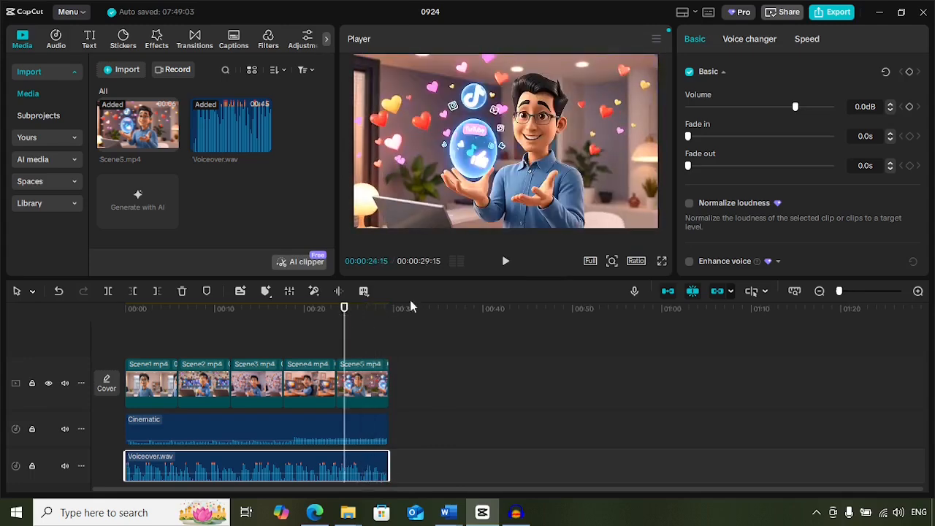
{"action": "left_click", "coordinate": [507, 264]}
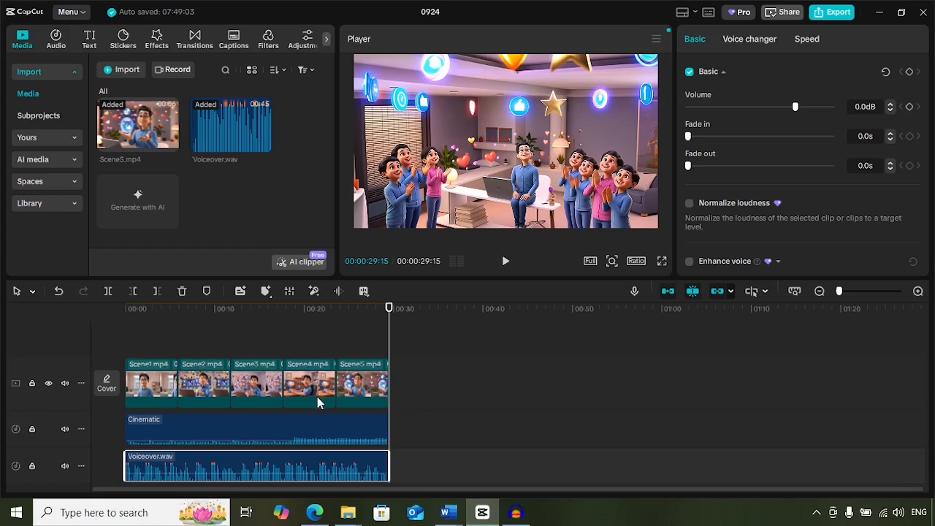
Generate English auto captions for the whole video, without bilingual captions.
{"action": "left_click_drag", "start_coordinate": [390, 312], "coordinate": [165, 322]}
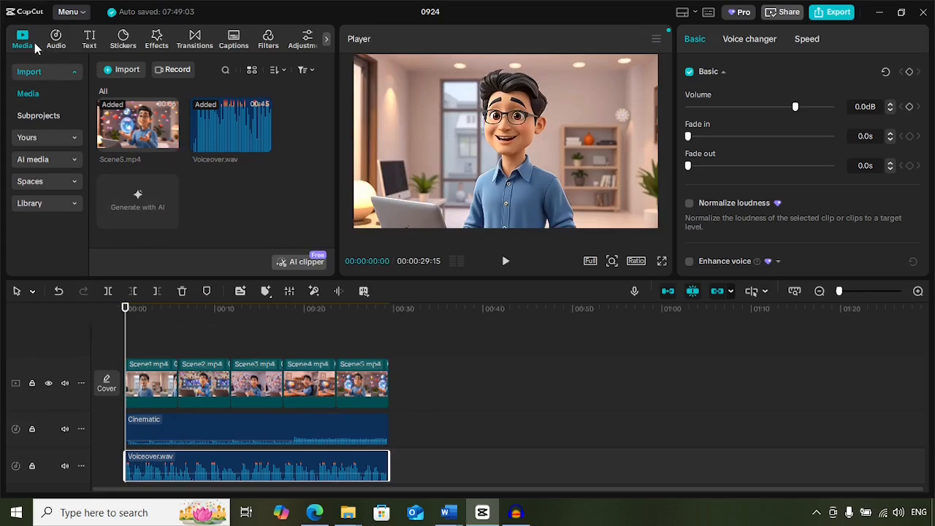
{"action": "left_click", "coordinate": [234, 46]}
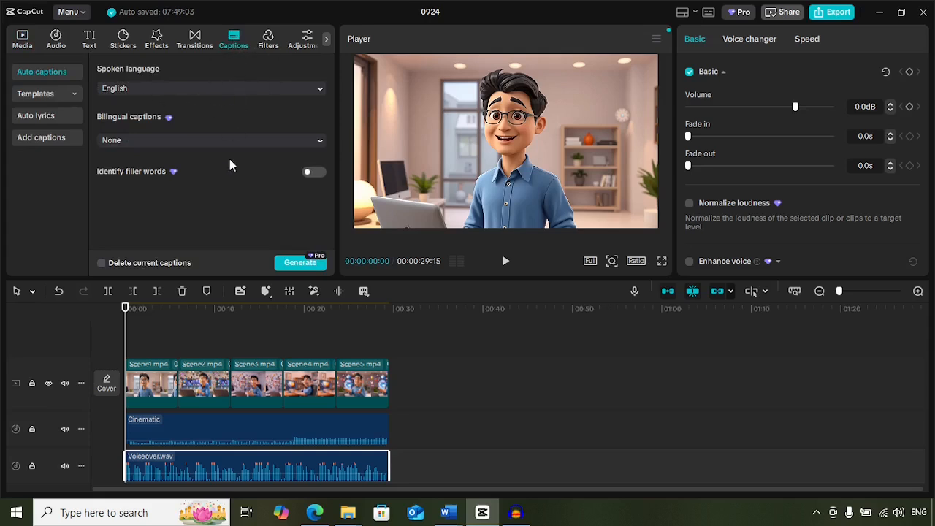
{"action": "left_click", "coordinate": [292, 263]}
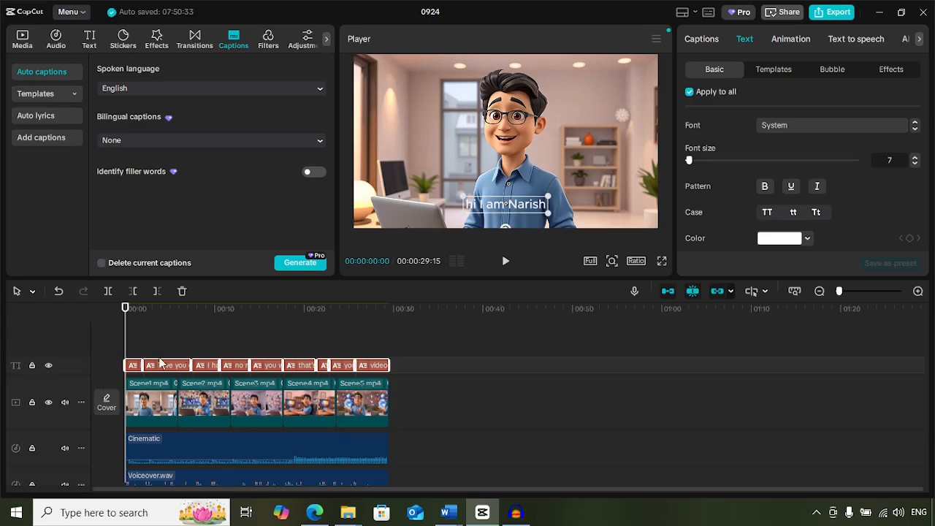
Correct the first caption by changing its greeting to "Hi!" and fixing the spelling of the speaker's first name.
{"action": "left_click", "coordinate": [133, 370]}
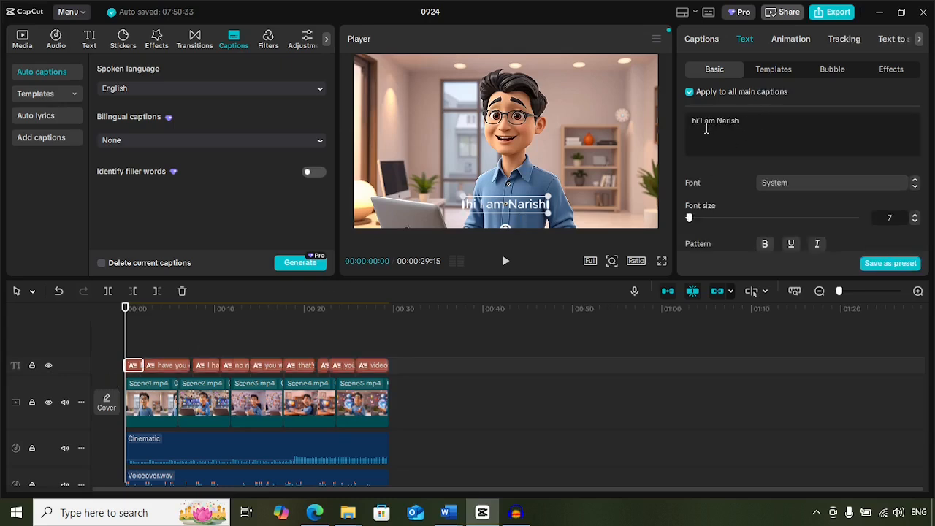
{"action": "key", "text": "BackSpace"}
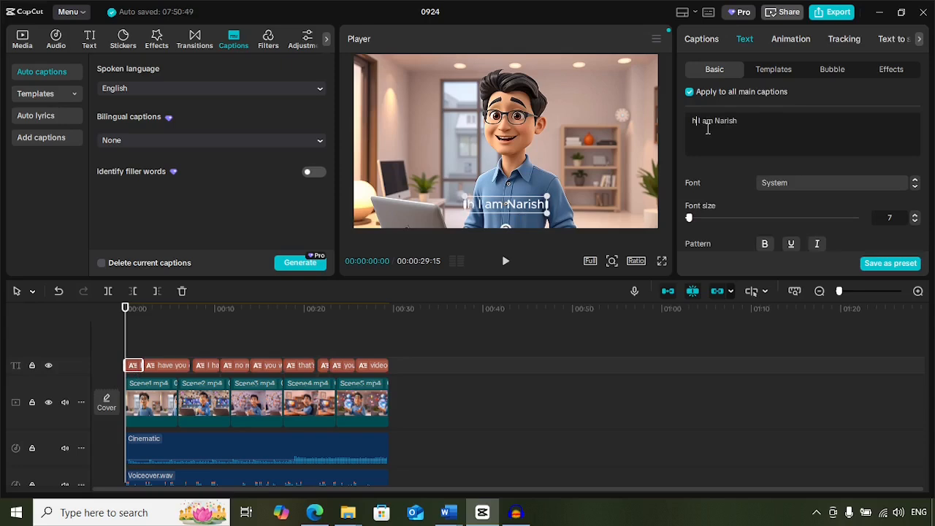
{"action": "key", "text": "BackSpace"}
{"action": "type", "text": "Hi!"}
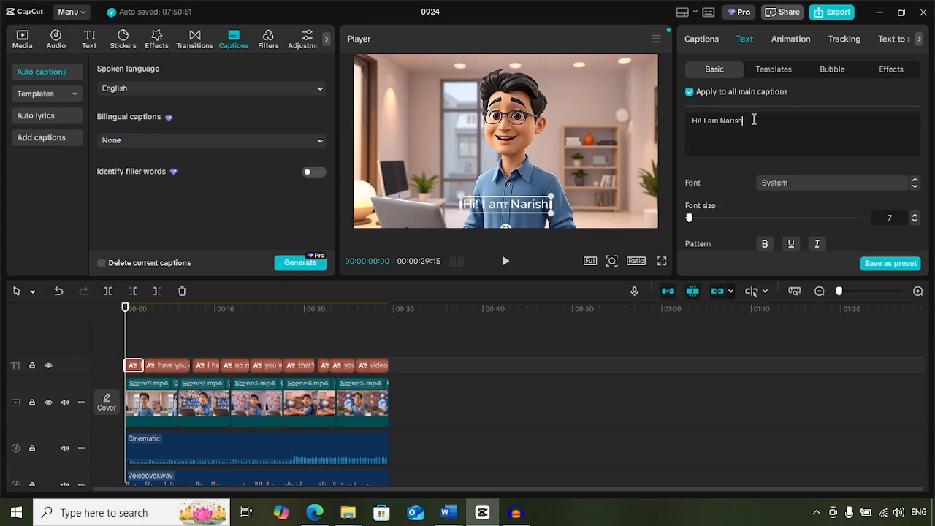
{"action": "key", "text": "BackSpace"}
{"action": "key", "text": "BackSpace"}
{"action": "key", "text": "BackSpace"}
{"action": "type", "text": "esh"}
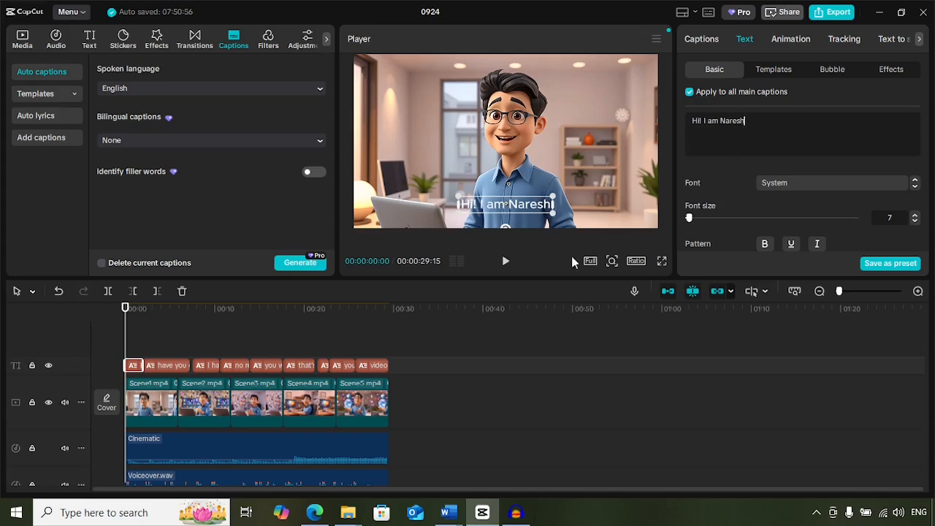
{"action": "left_click", "coordinate": [584, 211]}
Play through the opening captions and insert a comma after "problem" in the caption "I had the same problem random clips".
{"action": "left_click", "coordinate": [506, 261]}
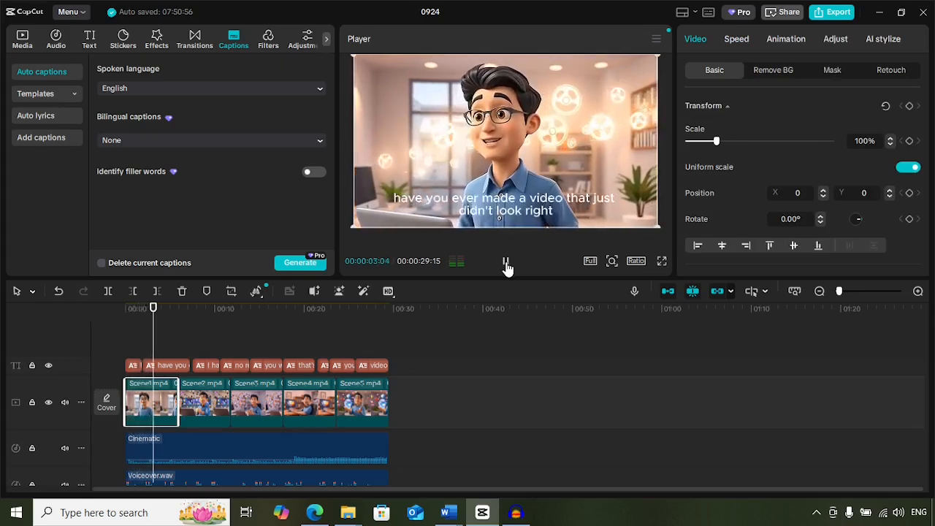
{"action": "left_click", "coordinate": [506, 263]}
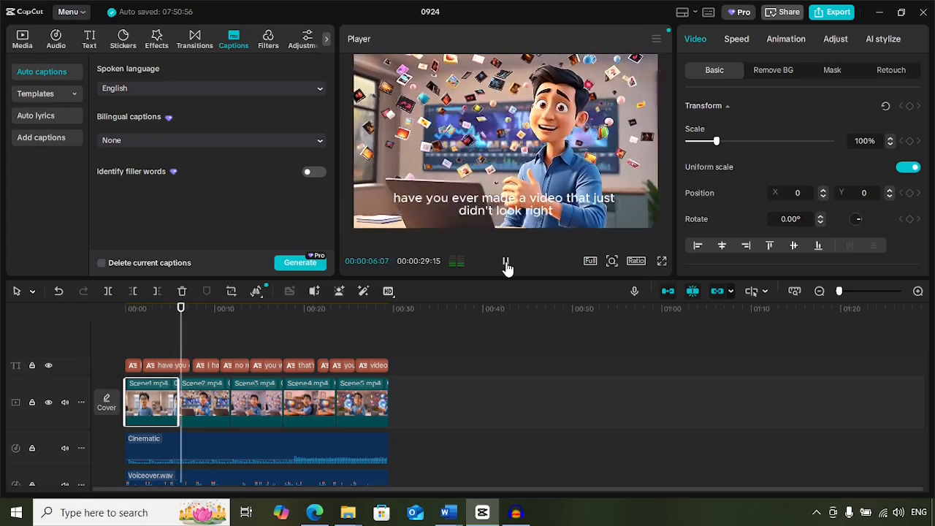
{"action": "left_click", "coordinate": [506, 263]}
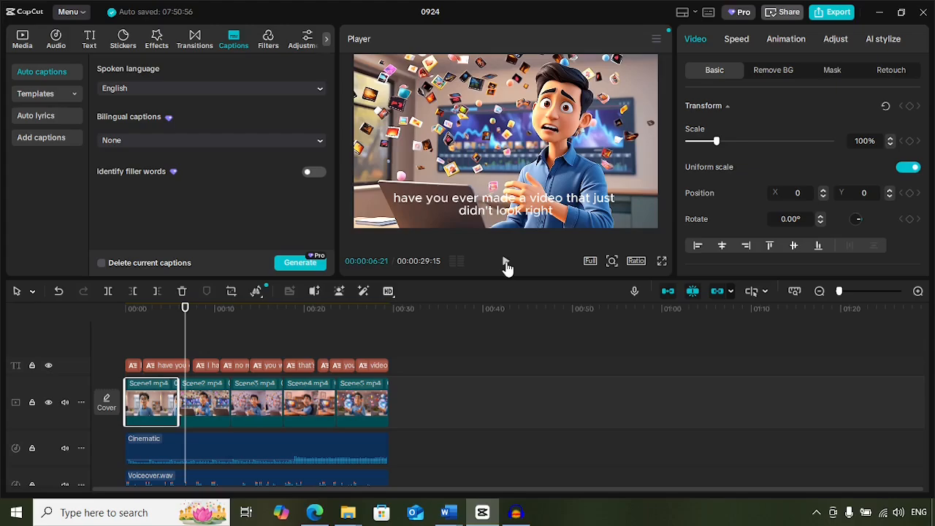
{"action": "left_click", "coordinate": [506, 263]}
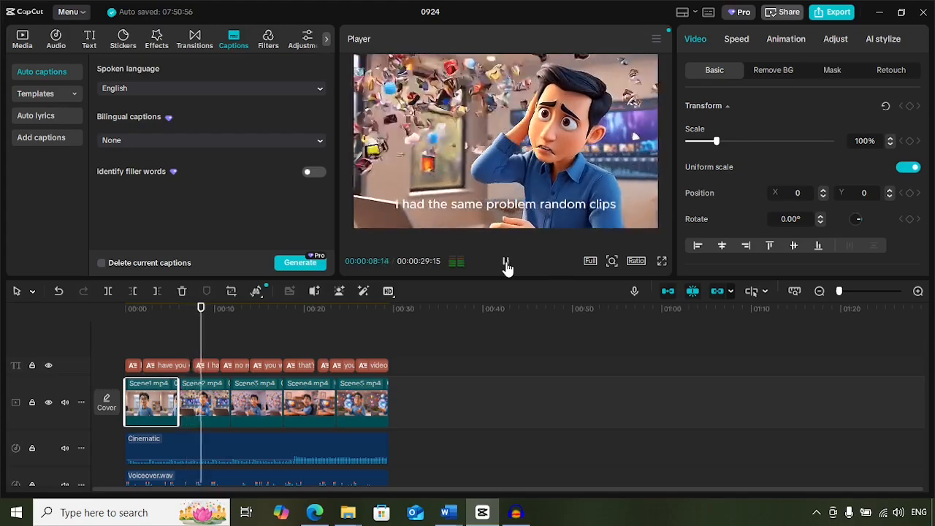
{"action": "left_click", "coordinate": [505, 262]}
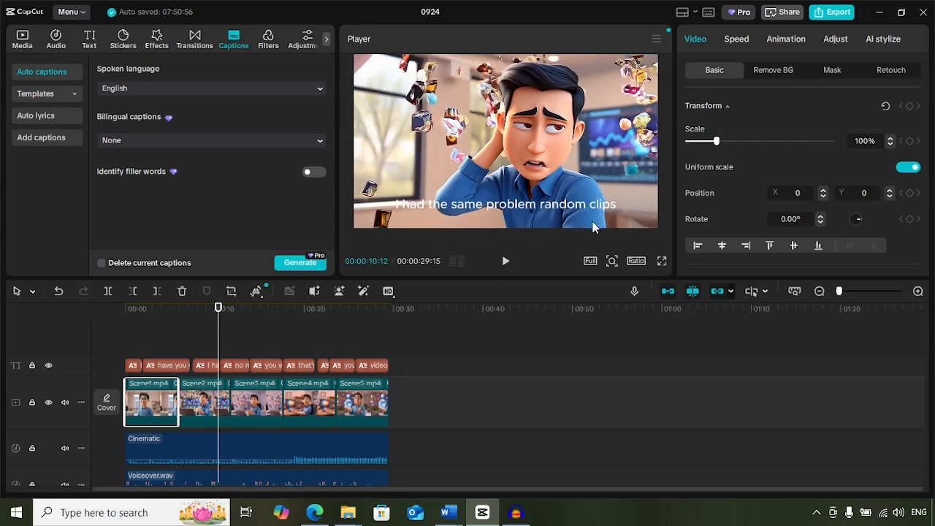
{"action": "left_click", "coordinate": [206, 366]}
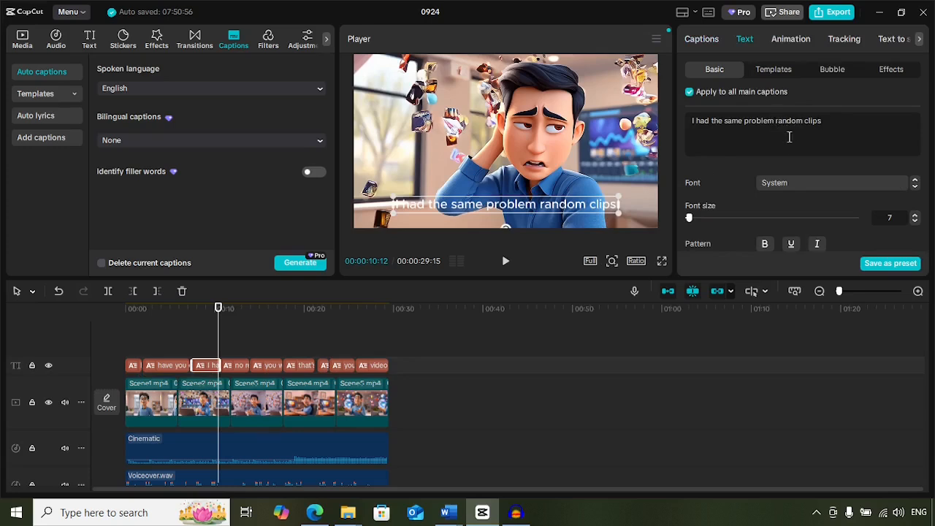
{"action": "type", "text": ","}
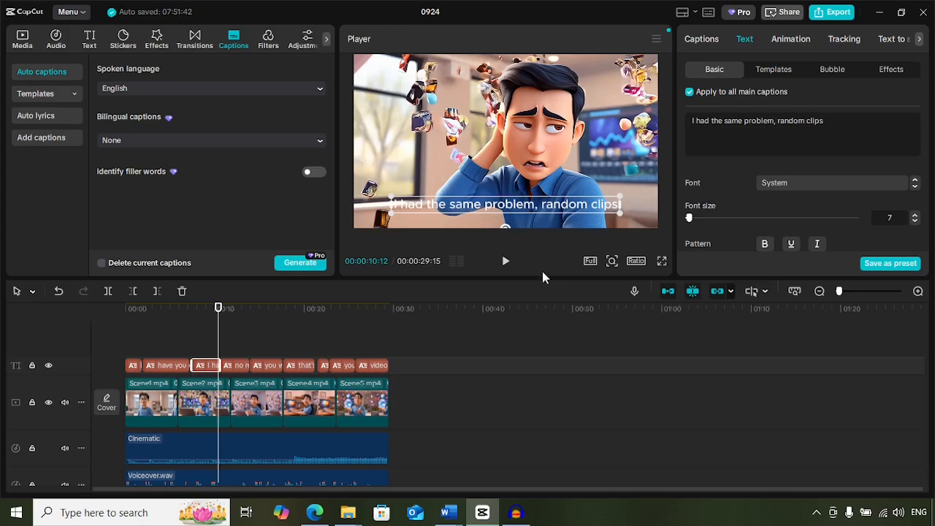
Insert a comma after "story" in the caption "no real story in this course" and play the video through to its end.
{"action": "left_click", "coordinate": [506, 261]}
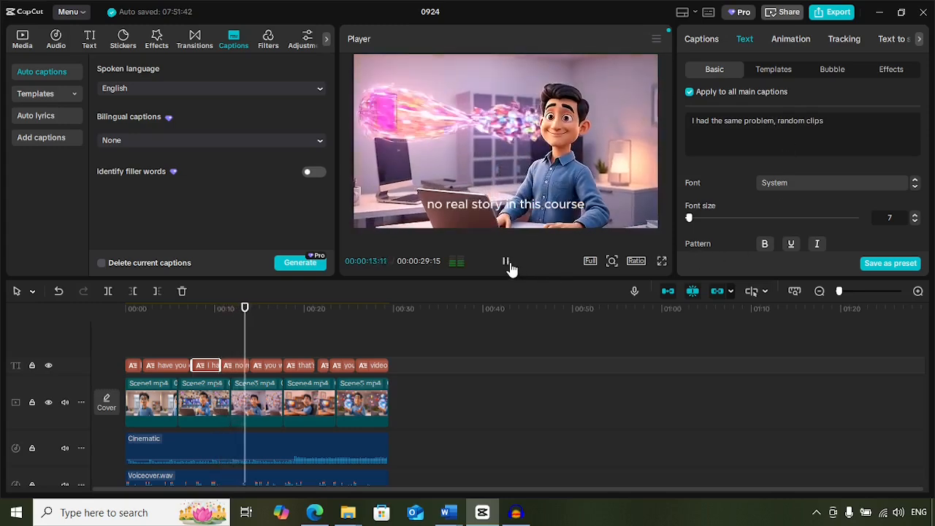
{"action": "left_click", "coordinate": [507, 263]}
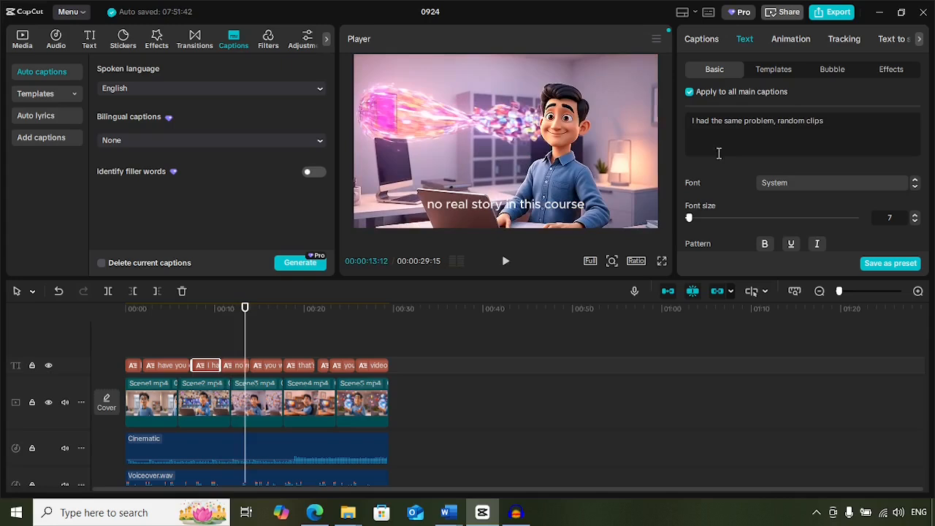
{"action": "left_click", "coordinate": [239, 368]}
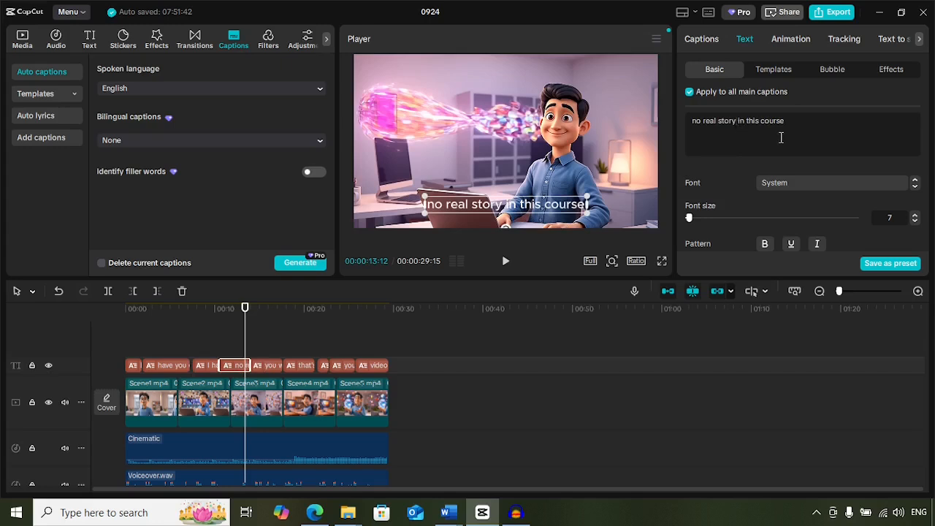
{"action": "type", "text": ","}
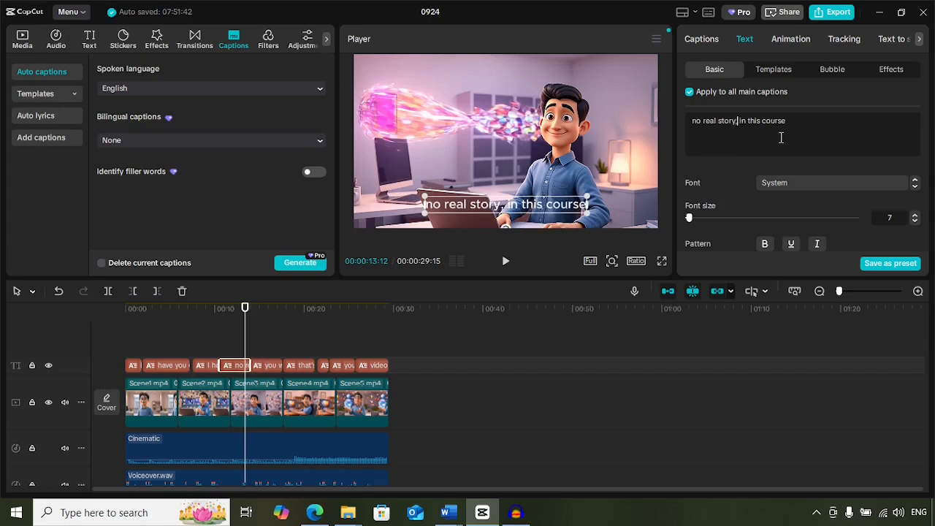
{"action": "left_click", "coordinate": [510, 269]}
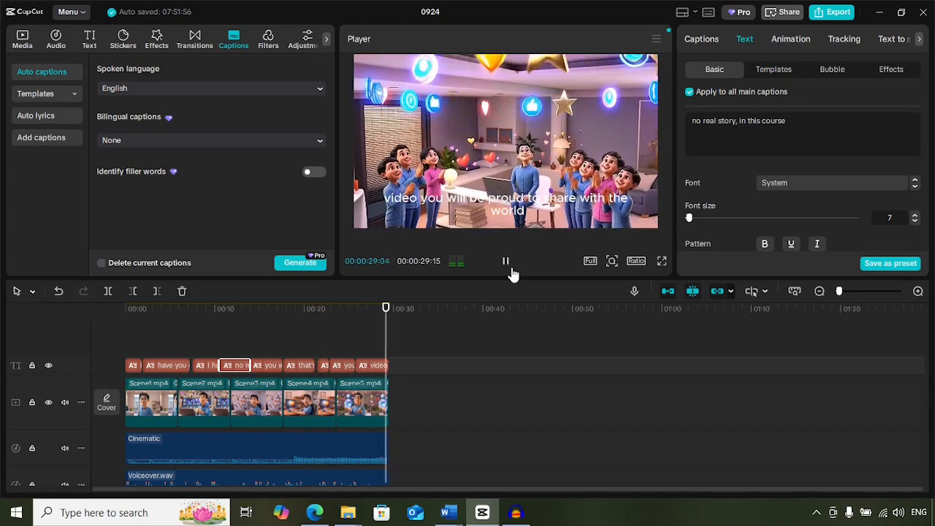
Review the first caption and capitalize "Have" at the start of the caption "have you ever made a video that just didn't look right".
{"action": "left_click", "coordinate": [132, 367]}
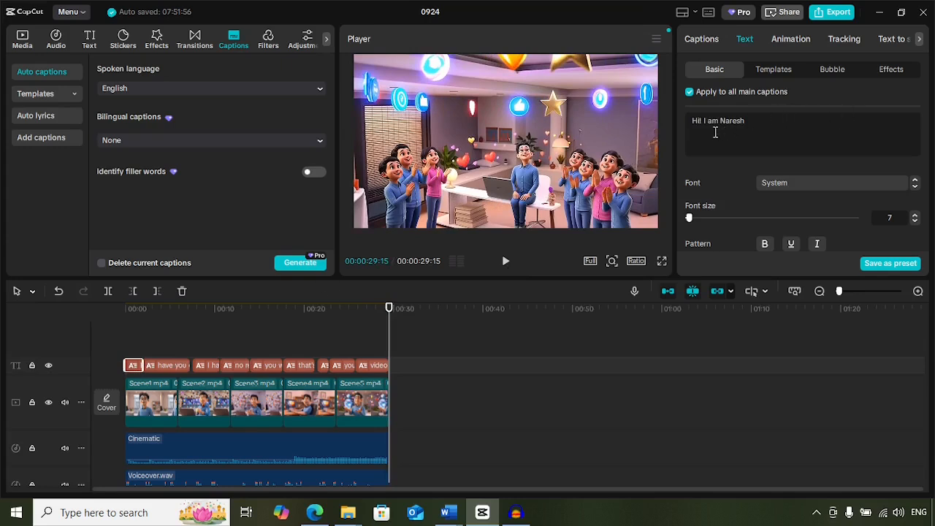
{"action": "left_click", "coordinate": [157, 368]}
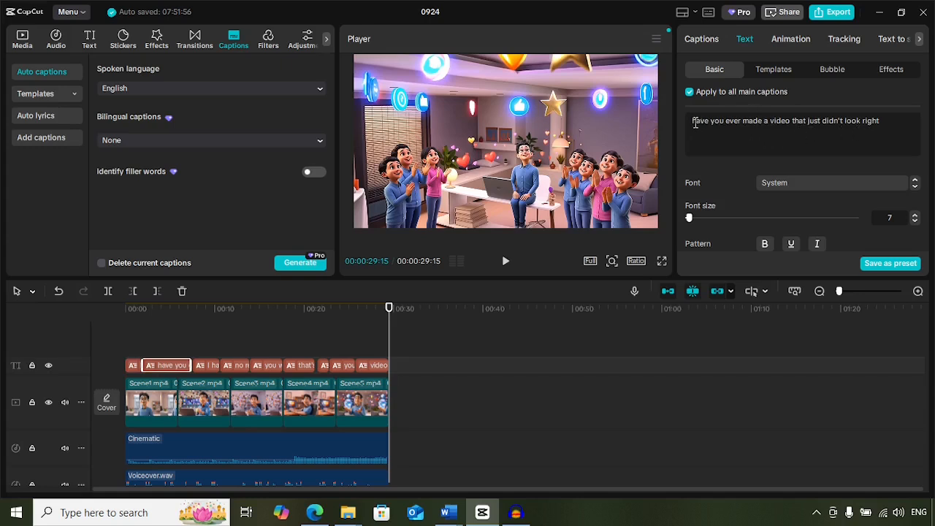
{"action": "key", "text": "Delete"}
{"action": "type", "text": "H"}
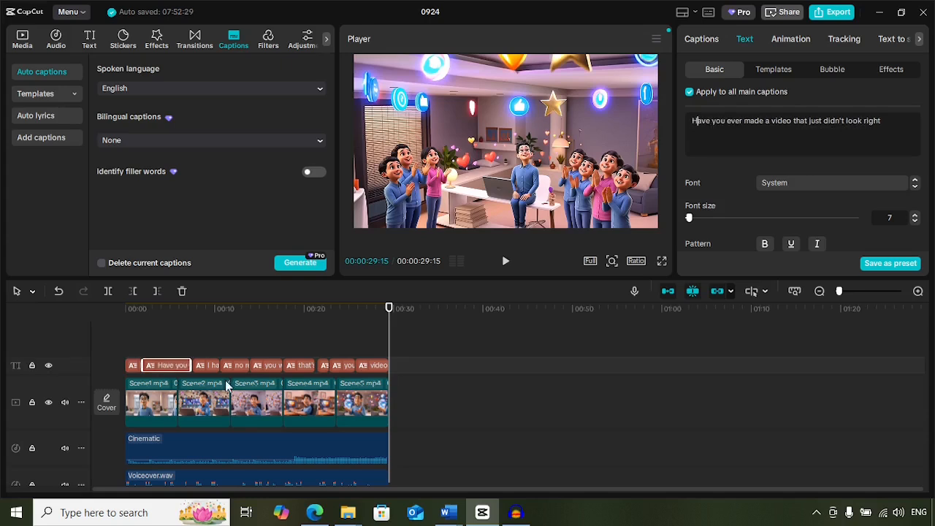
Check the third and fourth captions and capitalize "You" in the caption "you will learn simple steps to create a video".
{"action": "left_click", "coordinate": [204, 366]}
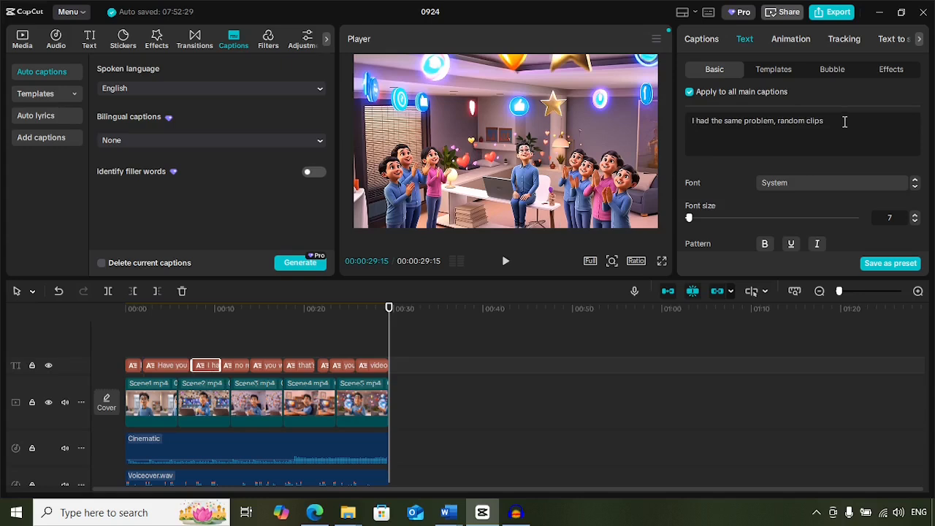
{"action": "left_click", "coordinate": [229, 369]}
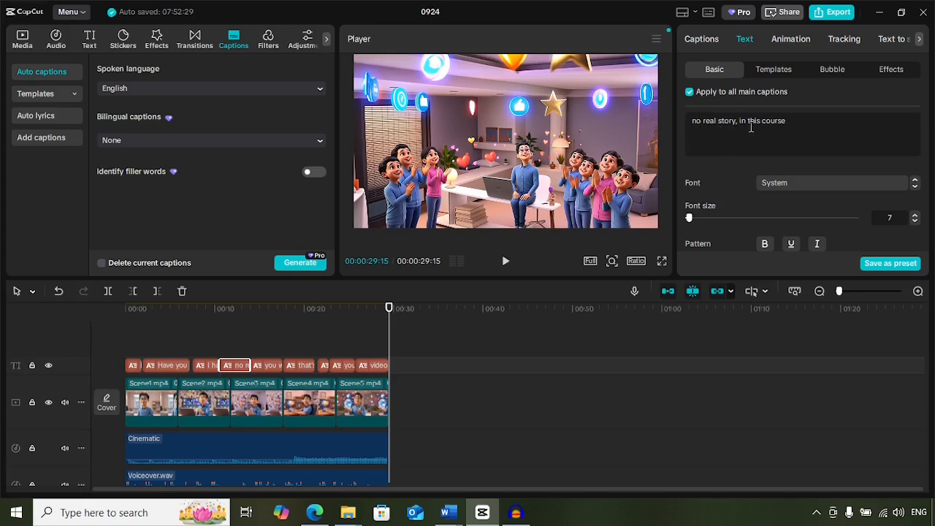
{"action": "left_click", "coordinate": [261, 367]}
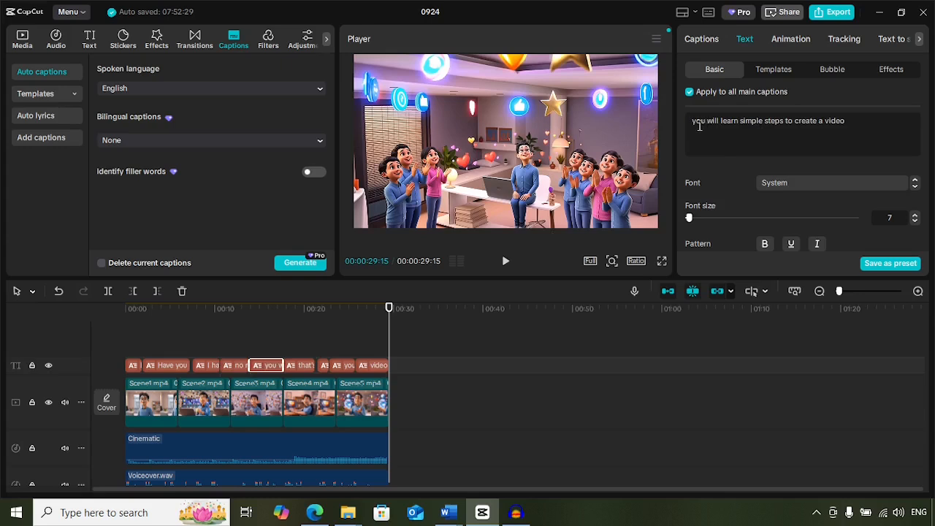
{"action": "key", "text": "BackSpace"}
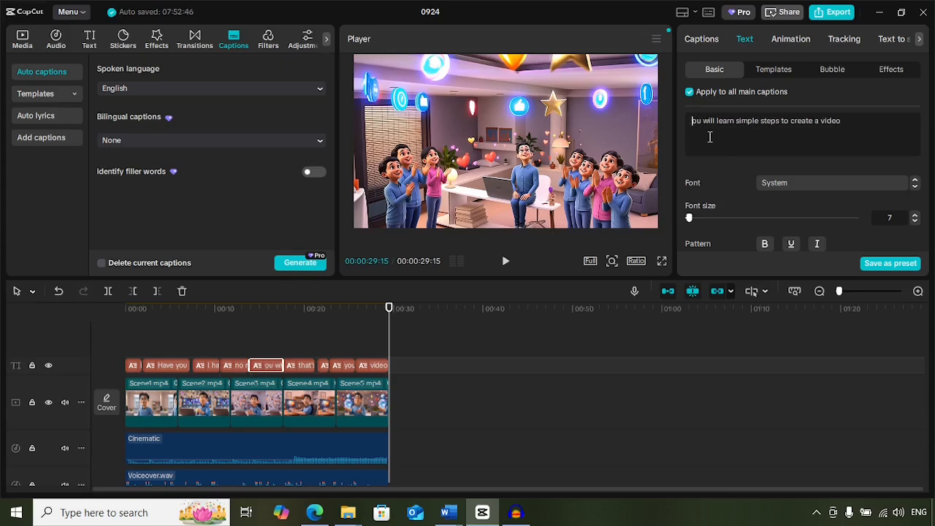
{"action": "type", "text": "Yo"}
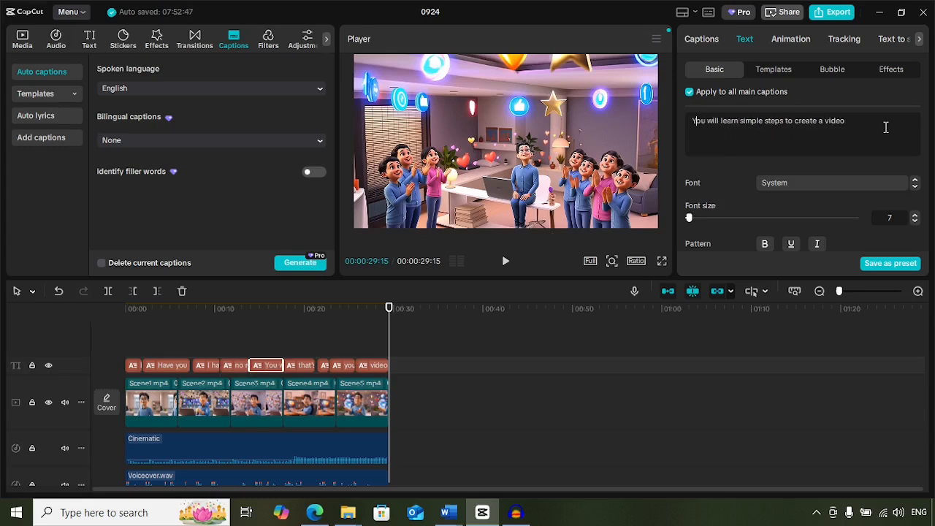
Add a comma after "personal" and a full stop after "polished" in the caption "that's personal consistent and polished".
{"action": "left_click", "coordinate": [302, 365]}
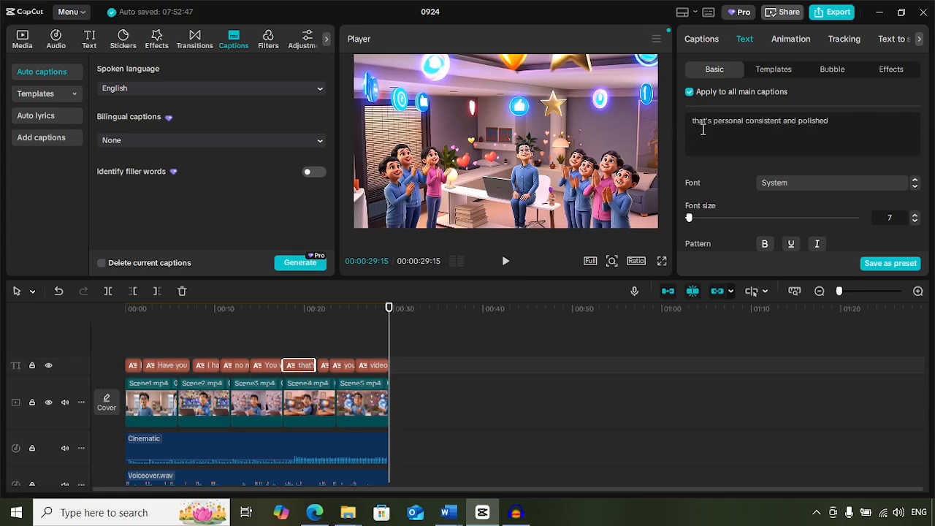
{"action": "left_click", "coordinate": [743, 123]}
{"action": "type", "text": ","}
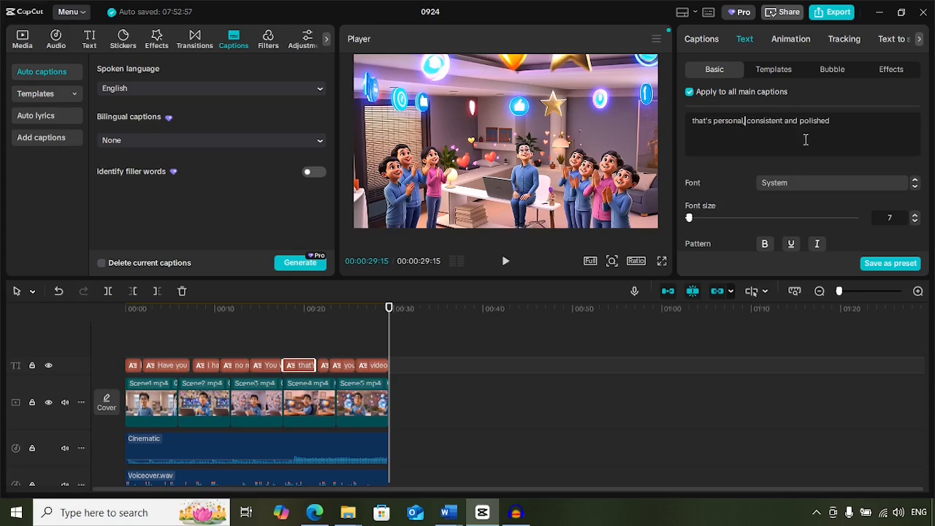
{"action": "left_click", "coordinate": [835, 123]}
{"action": "type", "text": "."}
Capitalize "By" at the start of the caption "by the end of the course".
{"action": "left_click", "coordinate": [325, 365]}
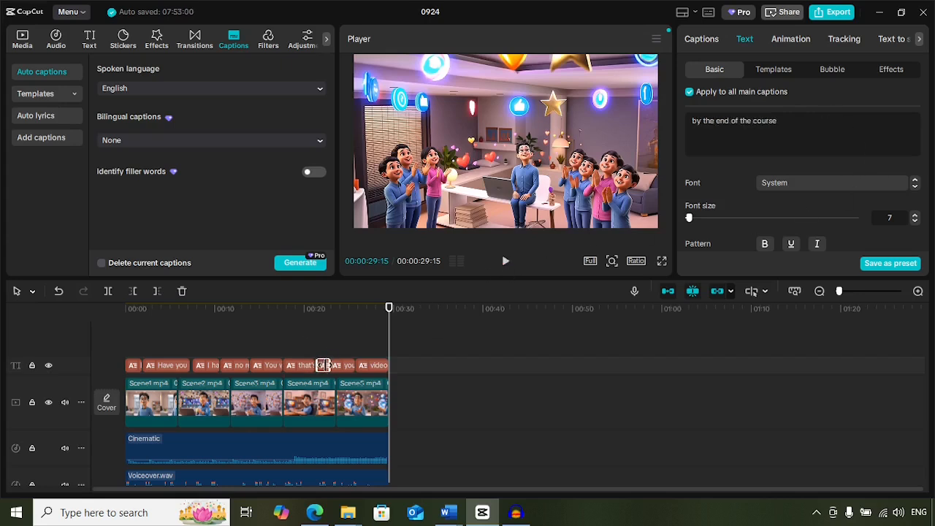
{"action": "left_click", "coordinate": [696, 120]}
{"action": "key", "text": "BackSpace"}
{"action": "type", "text": "B"}
Capitalize "You" in the caption "you will have a 30 to 40 seconds AI" and check the last caption.
{"action": "left_click", "coordinate": [340, 365]}
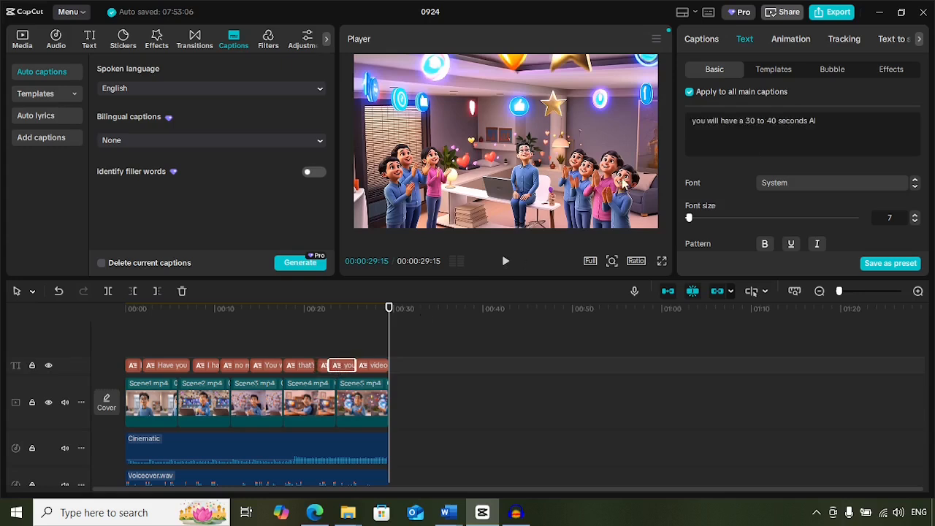
{"action": "left_click", "coordinate": [696, 122]}
{"action": "key", "text": "BackSpace"}
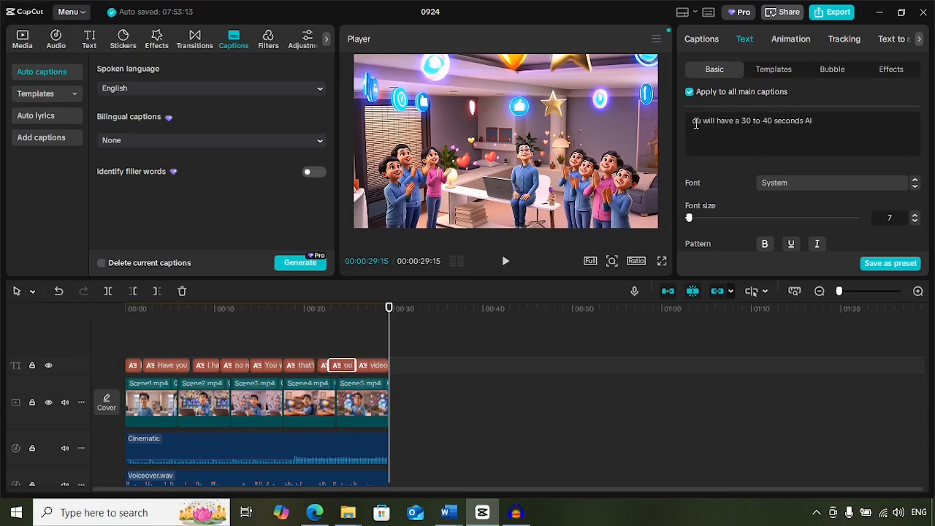
{"action": "type", "text": "Y"}
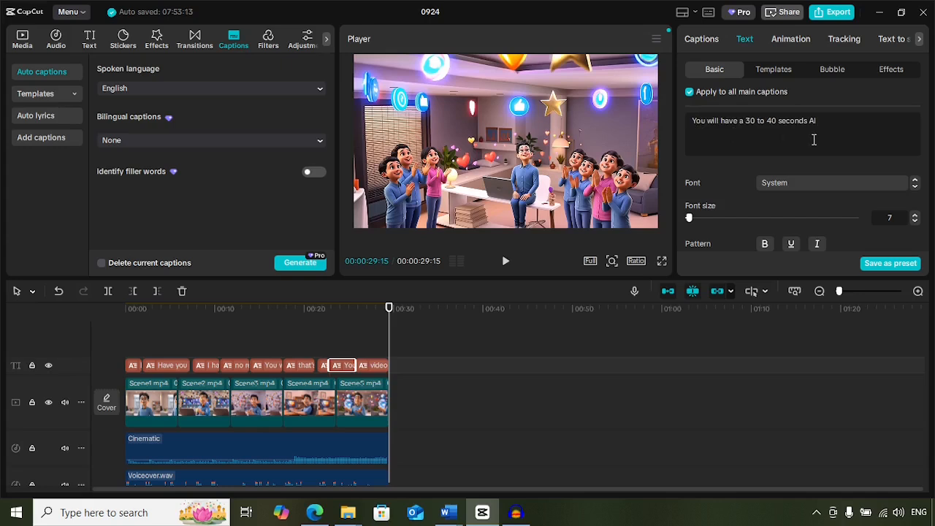
{"action": "left_click", "coordinate": [379, 368]}
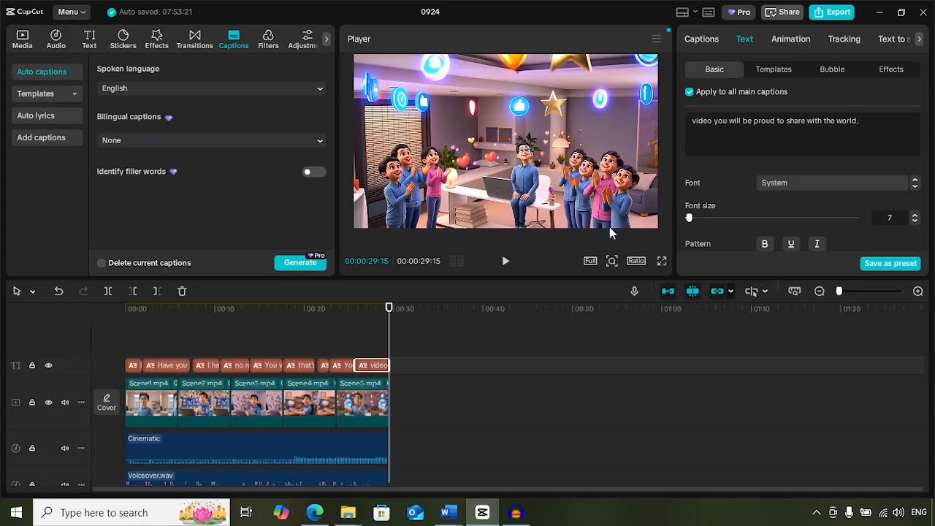
Go back to the start of the video and try the Engry font on all captions.
{"action": "left_click_drag", "start_coordinate": [388, 309], "coordinate": [119, 311]}
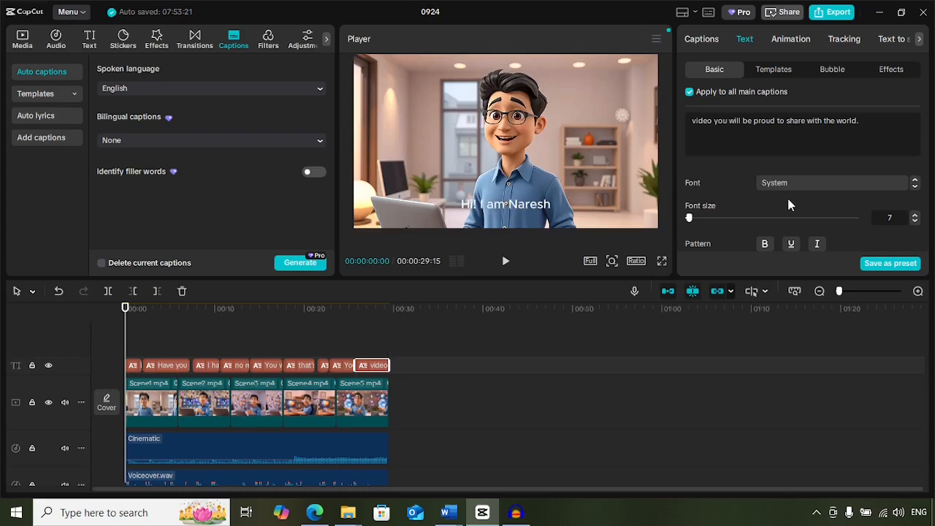
{"action": "left_click", "coordinate": [849, 186]}
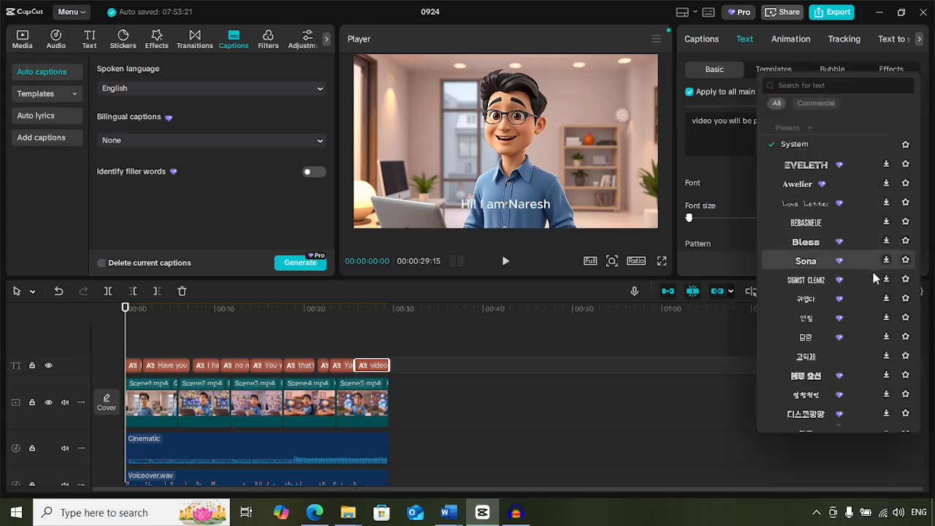
{"action": "scroll", "coordinate": [876, 271], "scroll_direction": "down", "scroll_amount": 8}
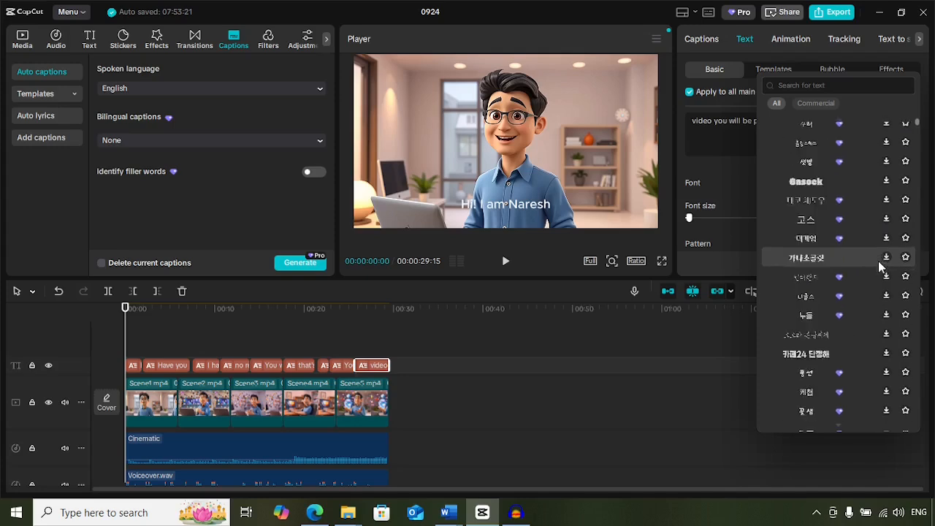
{"action": "scroll", "coordinate": [877, 261], "scroll_direction": "up", "scroll_amount": 8}
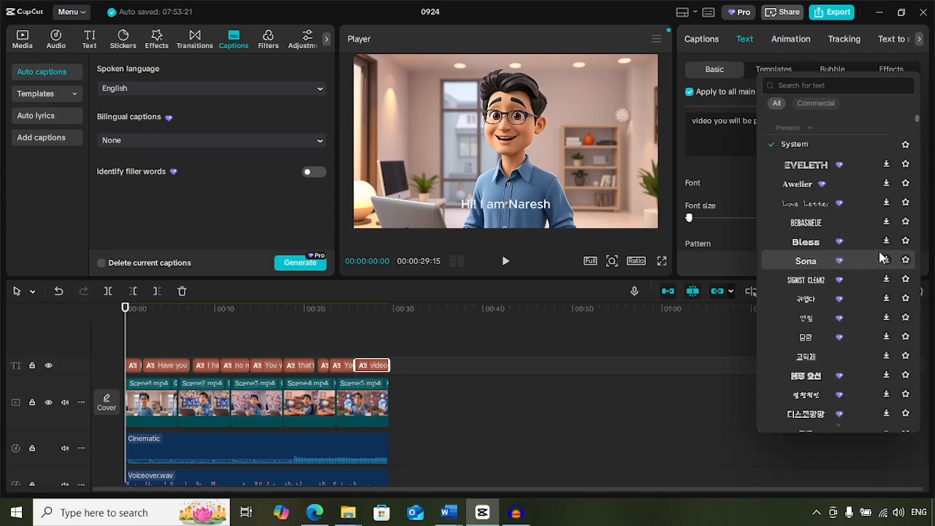
{"action": "scroll", "coordinate": [882, 257], "scroll_direction": "down", "scroll_amount": 10}
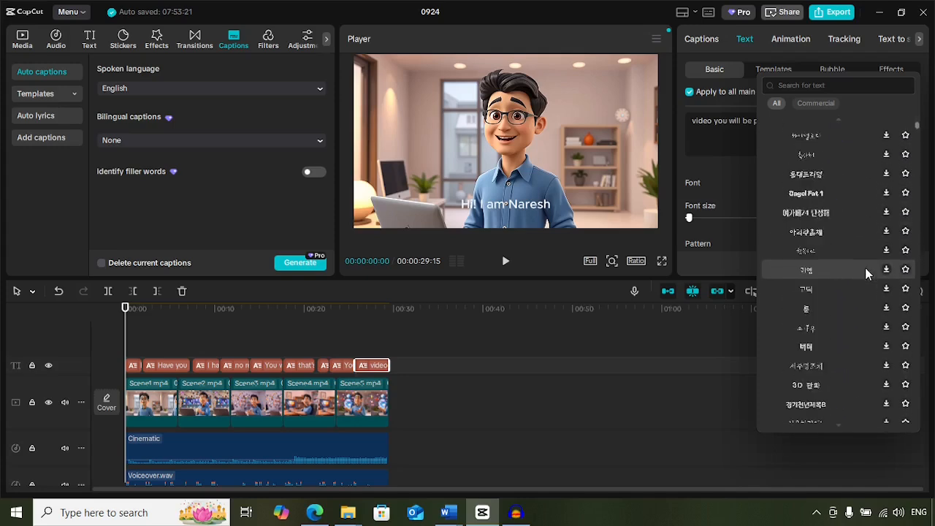
{"action": "scroll", "coordinate": [866, 271], "scroll_direction": "down", "scroll_amount": 12}
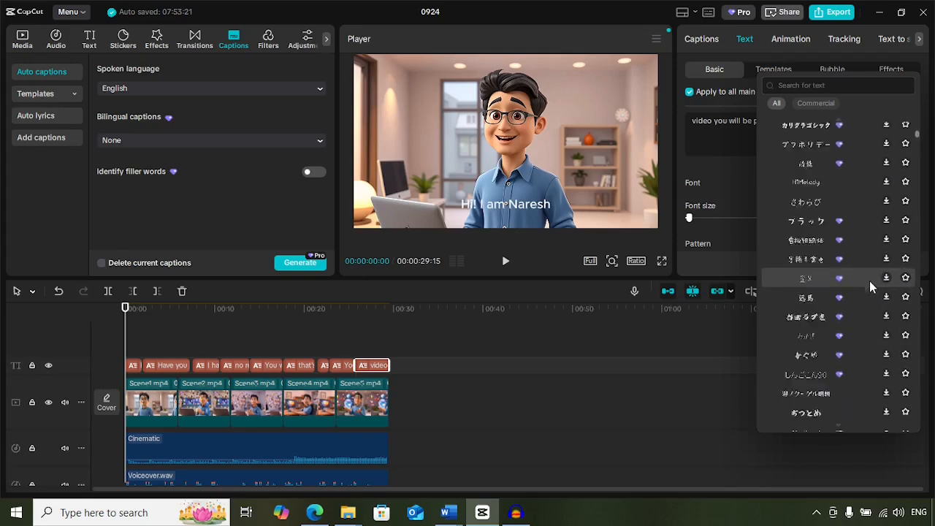
{"action": "scroll", "coordinate": [869, 280], "scroll_direction": "down", "scroll_amount": 10}
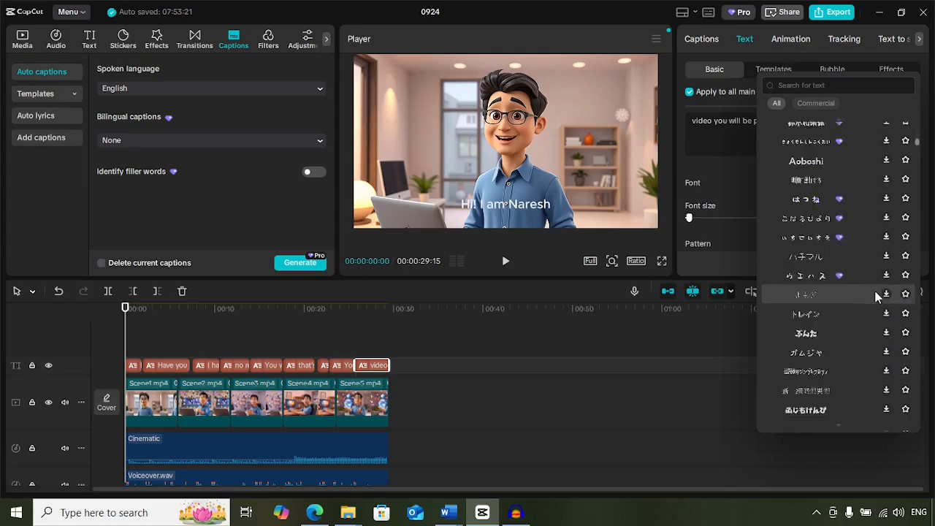
{"action": "scroll", "coordinate": [876, 292], "scroll_direction": "up", "scroll_amount": 20}
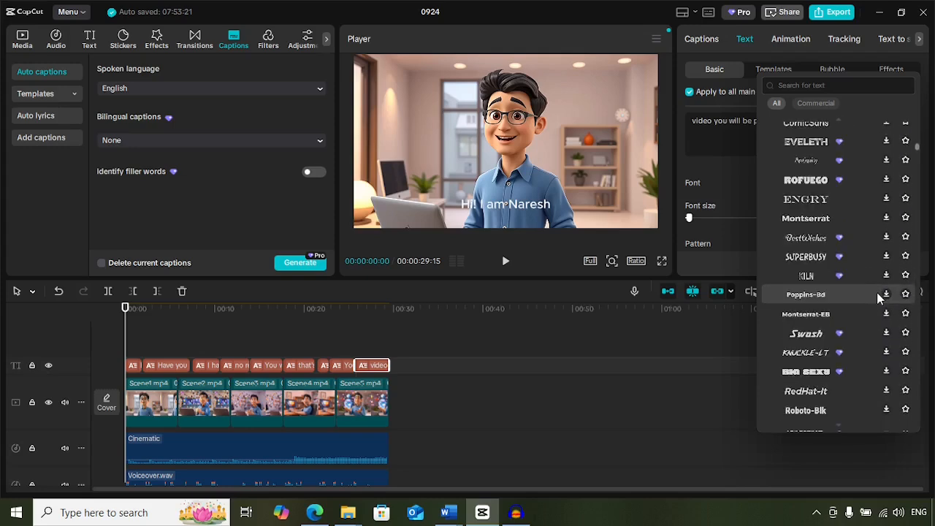
{"action": "left_click", "coordinate": [839, 207]}
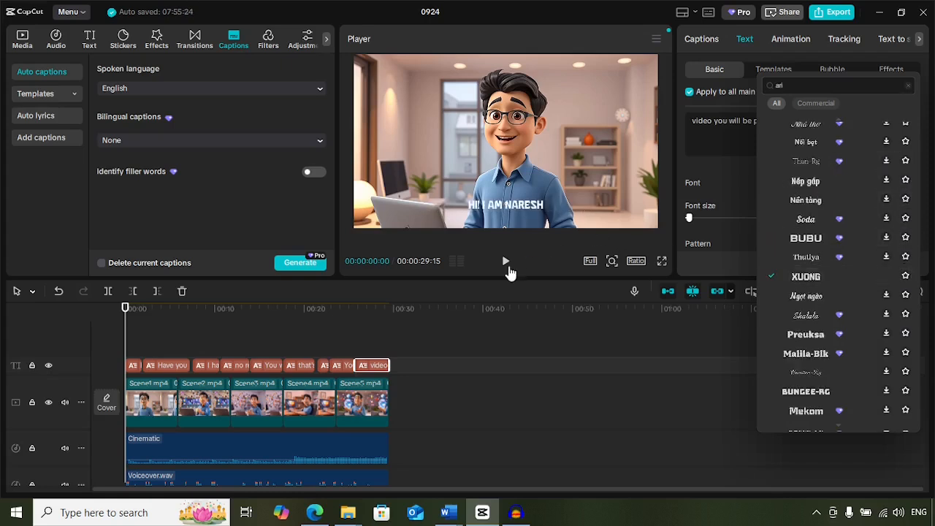
Play the video into the third scene to preview the captions and set their font to Xuong.
{"action": "left_click", "coordinate": [508, 268]}
{"action": "left_click", "coordinate": [508, 267]}
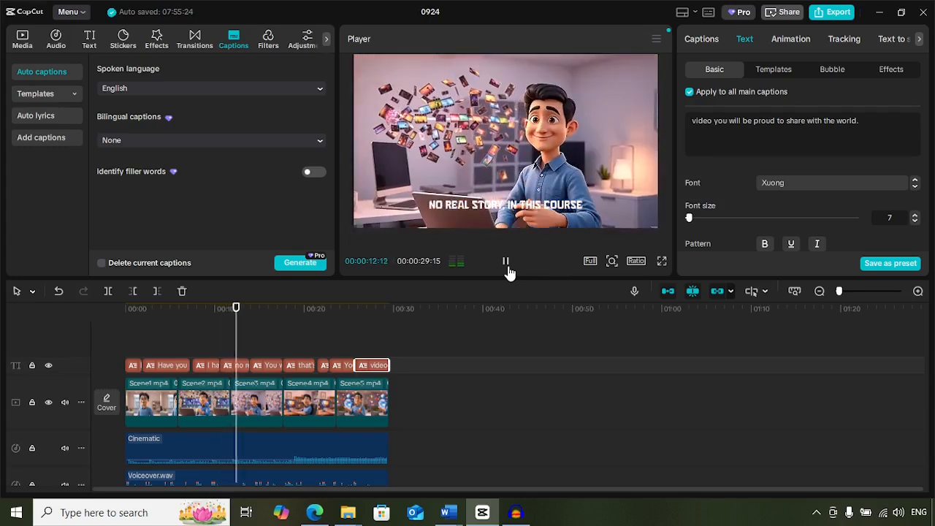
{"action": "left_click", "coordinate": [507, 271]}
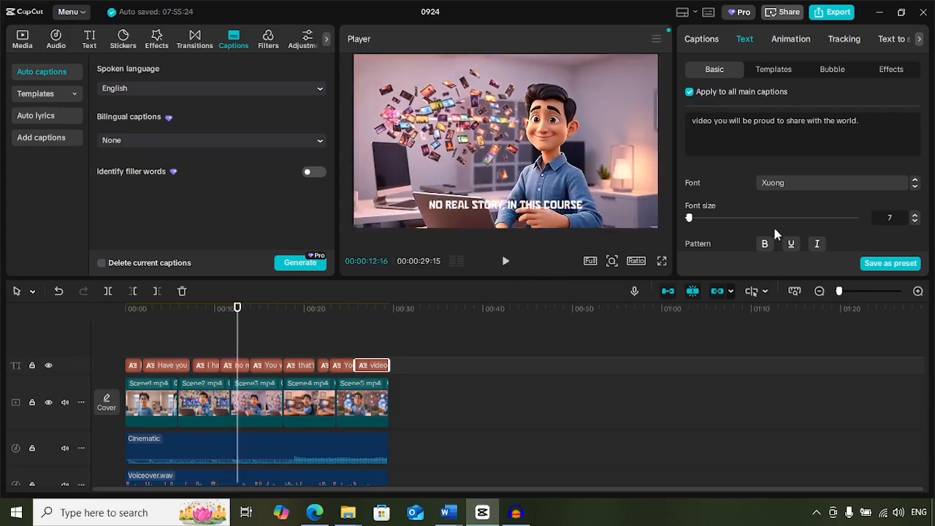
{"action": "left_click", "coordinate": [807, 187]}
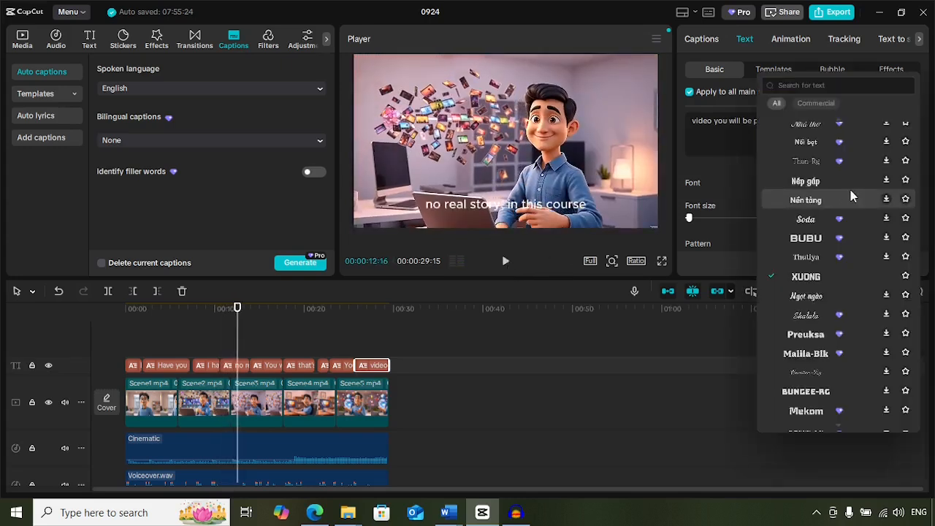
{"action": "left_click", "coordinate": [823, 276]}
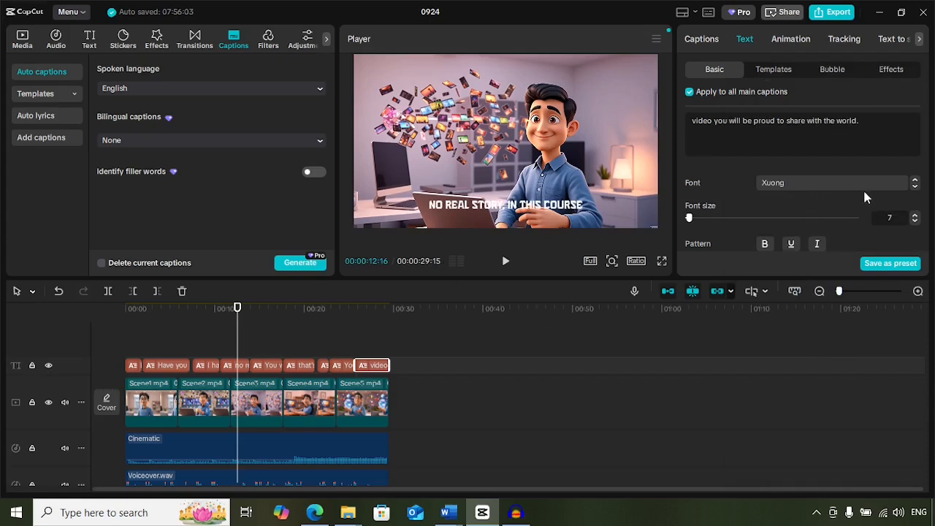
Try smaller and larger font sizes for all captions, and set the size to 6.
{"action": "left_click", "coordinate": [915, 224]}
{"action": "left_click", "coordinate": [915, 224]}
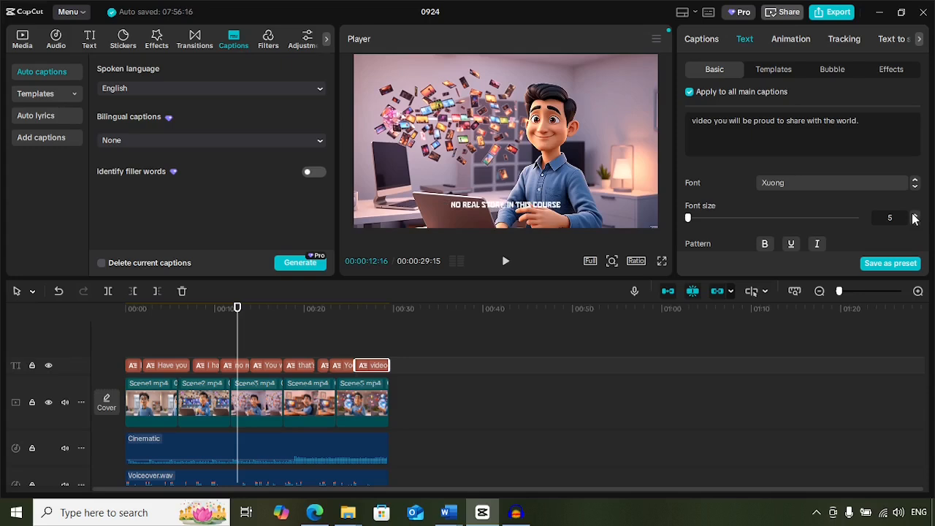
{"action": "left_click", "coordinate": [915, 215]}
{"action": "left_click", "coordinate": [914, 215]}
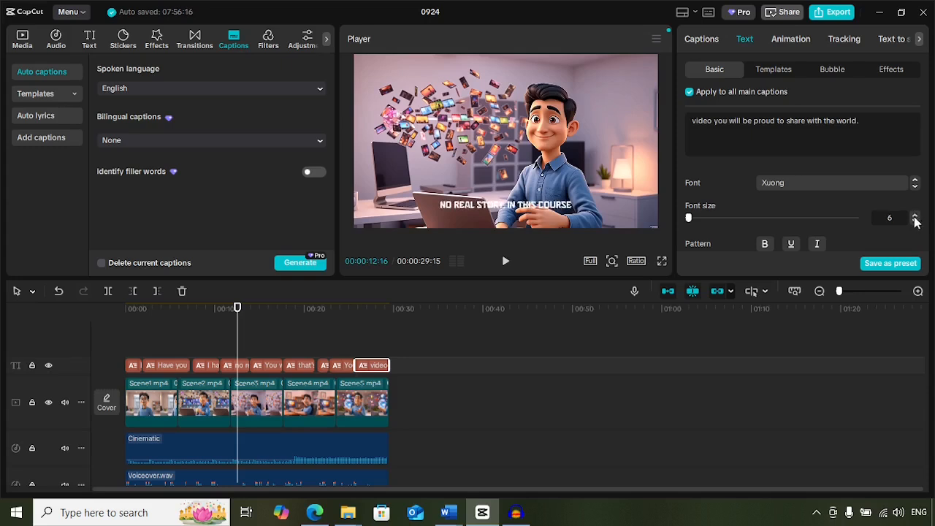
{"action": "left_click", "coordinate": [915, 215]}
{"action": "left_click", "coordinate": [914, 215]}
{"action": "left_click", "coordinate": [914, 215]}
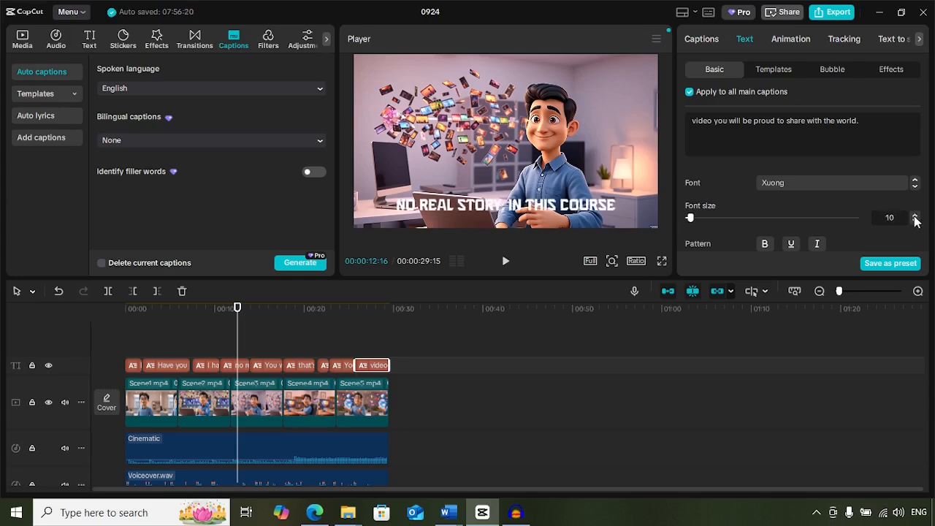
{"action": "left_click", "coordinate": [915, 223]}
{"action": "left_click", "coordinate": [916, 223]}
{"action": "left_click", "coordinate": [916, 222]}
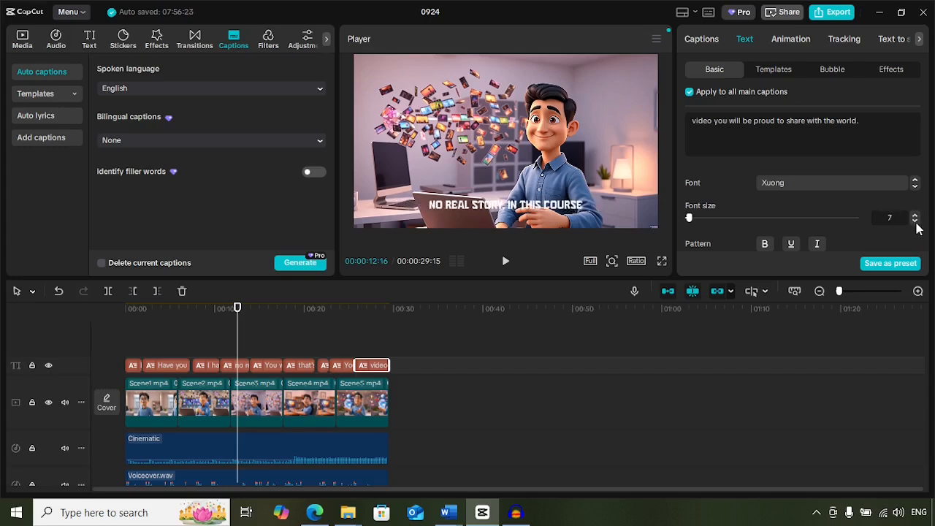
{"action": "left_click", "coordinate": [916, 223]}
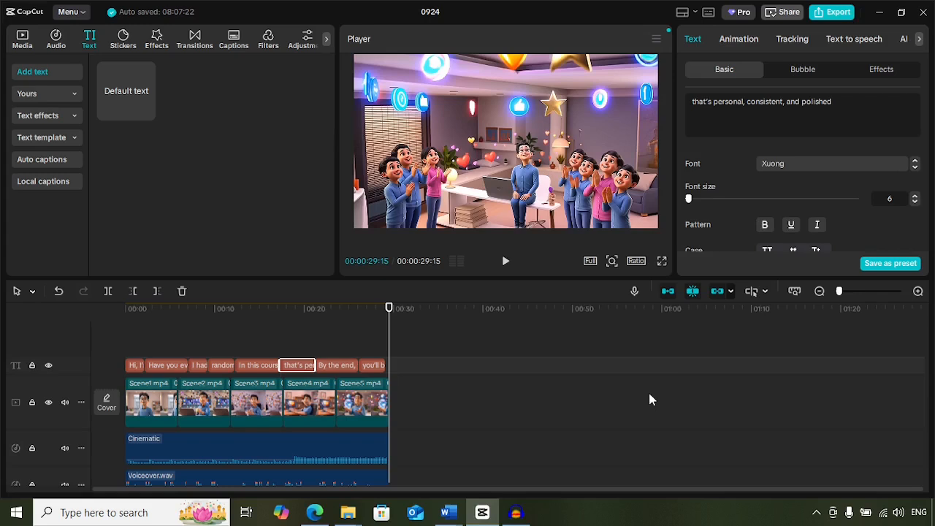
Return to the start of the timeline and export the video 0924 as a 1080P, 30fps mp4 to the Desktop folder.
{"action": "left_click_drag", "start_coordinate": [394, 308], "coordinate": [100, 313]}
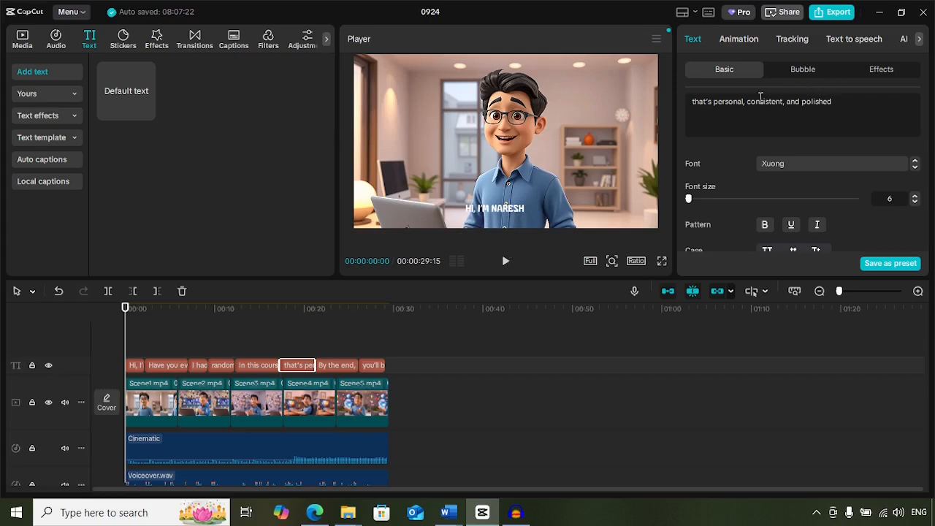
{"action": "left_click", "coordinate": [833, 12]}
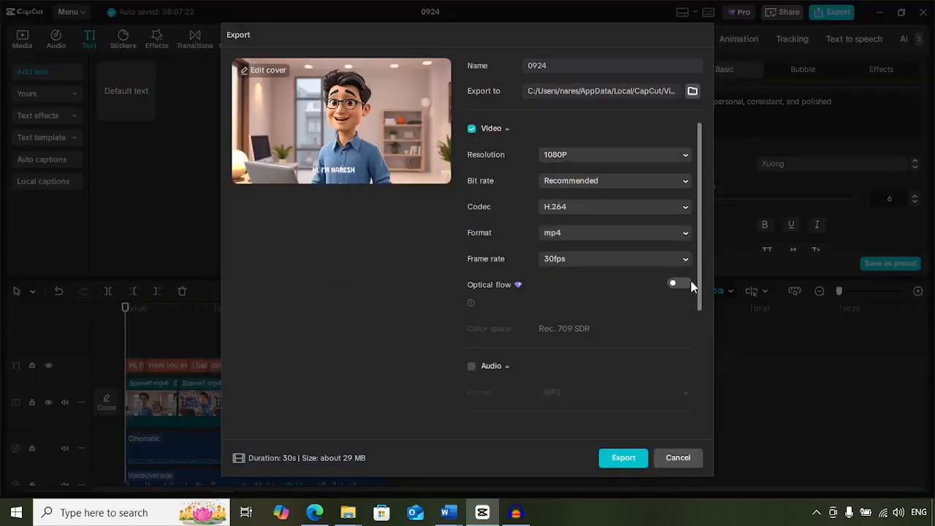
{"action": "left_click", "coordinate": [693, 92]}
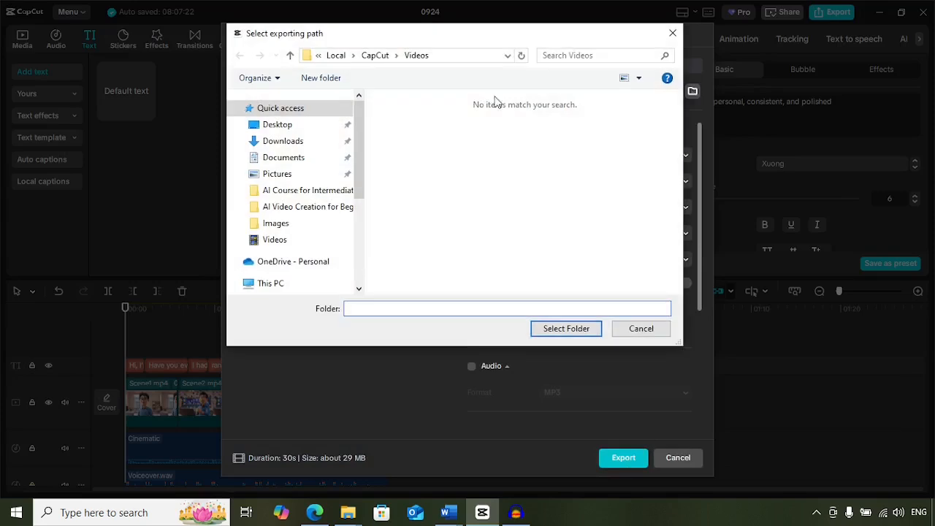
{"action": "left_click", "coordinate": [284, 130]}
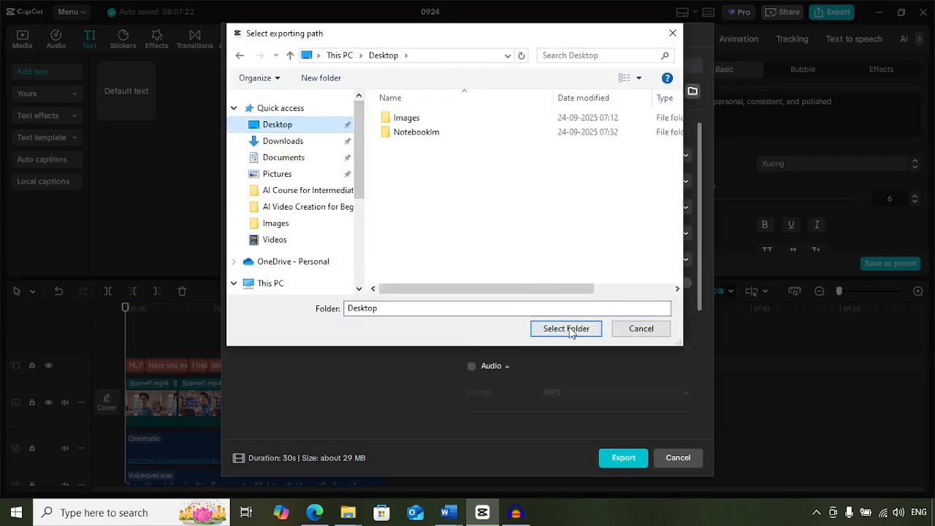
{"action": "left_click", "coordinate": [566, 328]}
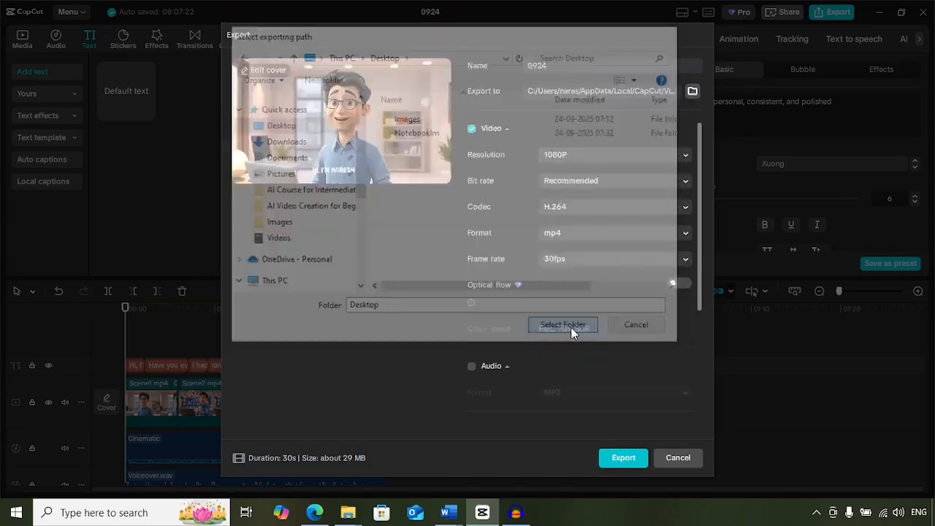
{"action": "left_click", "coordinate": [625, 458]}
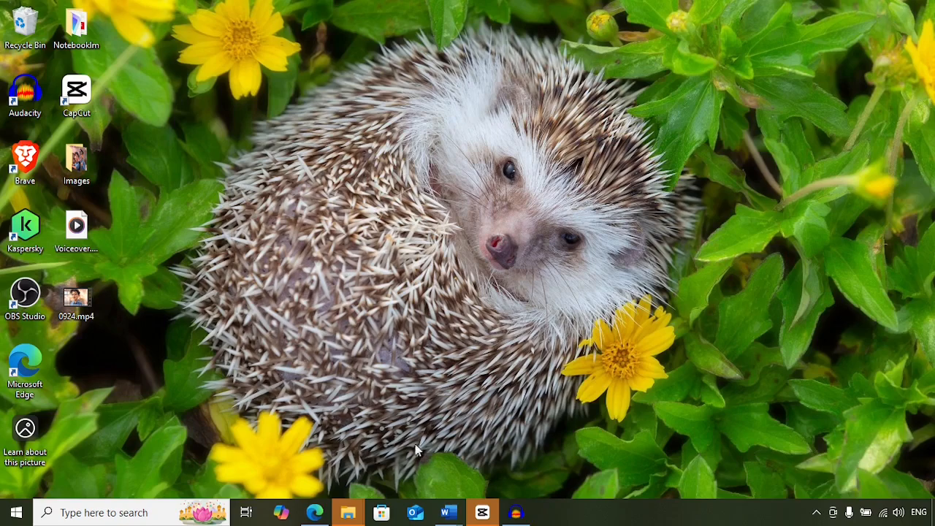
Open the exported 0924.mp4 from the desktop and watch it in full screen.
{"action": "double_click", "coordinate": [82, 300]}
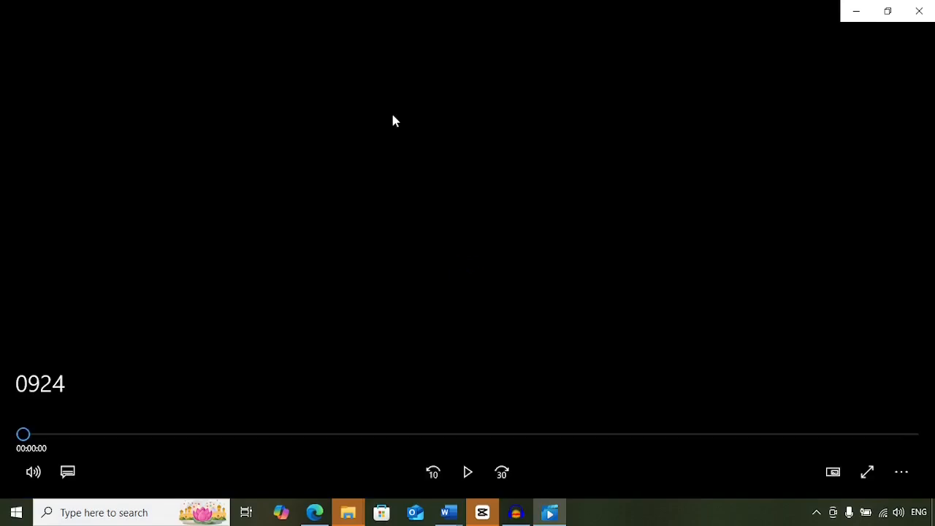
{"action": "double_click", "coordinate": [392, 115]}
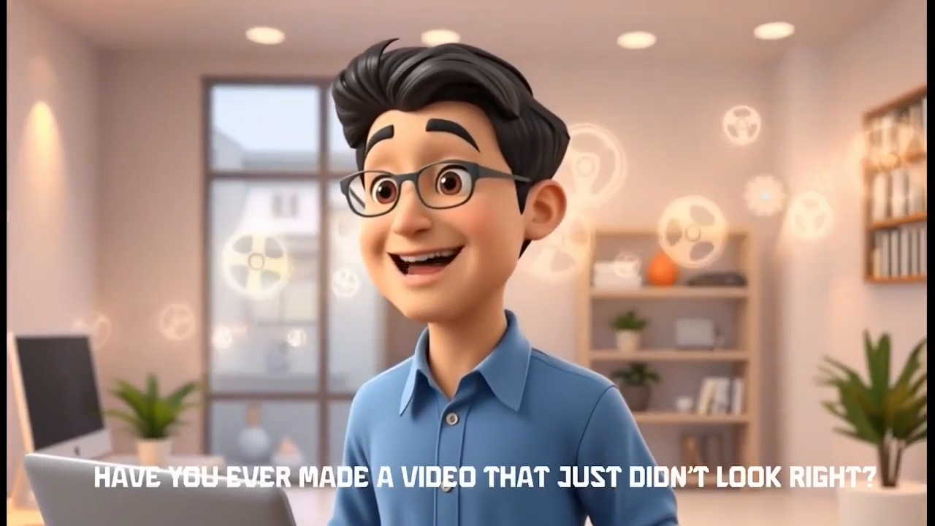